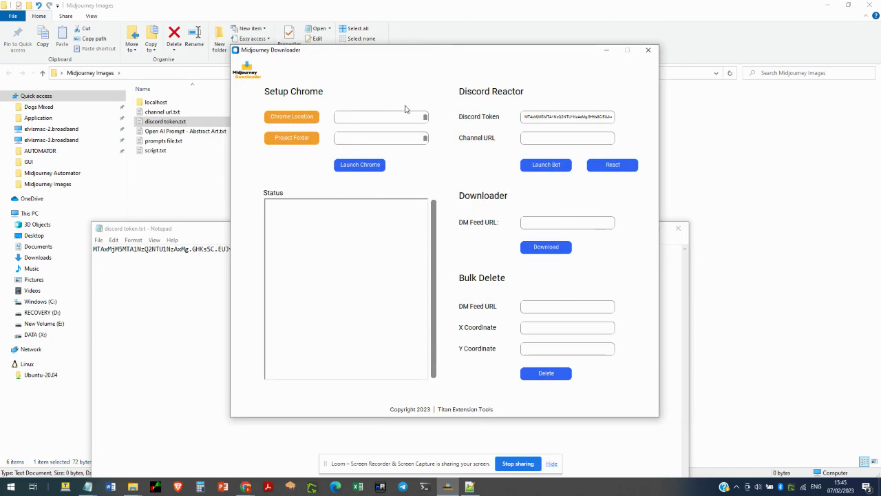
Move the downloader window up-left and bring the Discord Chrome window to the front
{"action": "left_click_drag", "start_coordinate": [467, 58], "coordinate": [412, 46]}
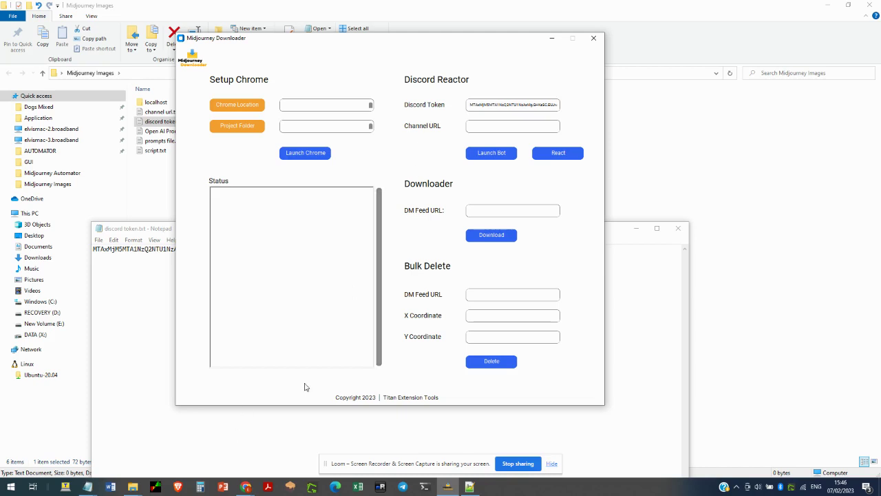
{"action": "left_click", "coordinate": [246, 487]}
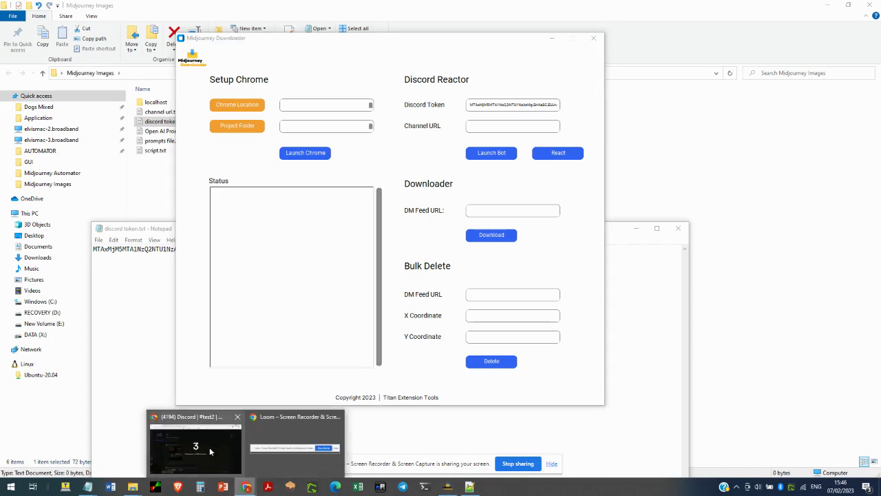
{"action": "left_click", "coordinate": [203, 445]}
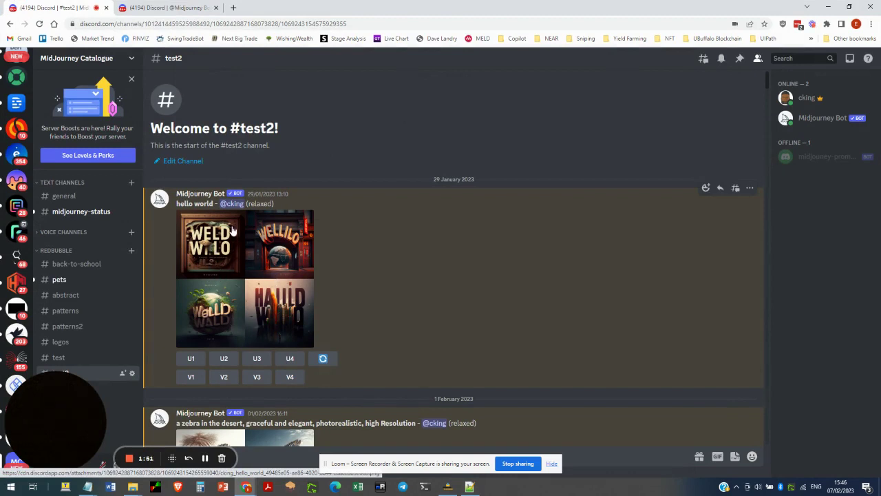
Scroll through #test2, enlarge the hello world image grid, then close the preview
{"action": "scroll", "coordinate": [221, 241], "scroll_direction": "down", "scroll_amount": 2}
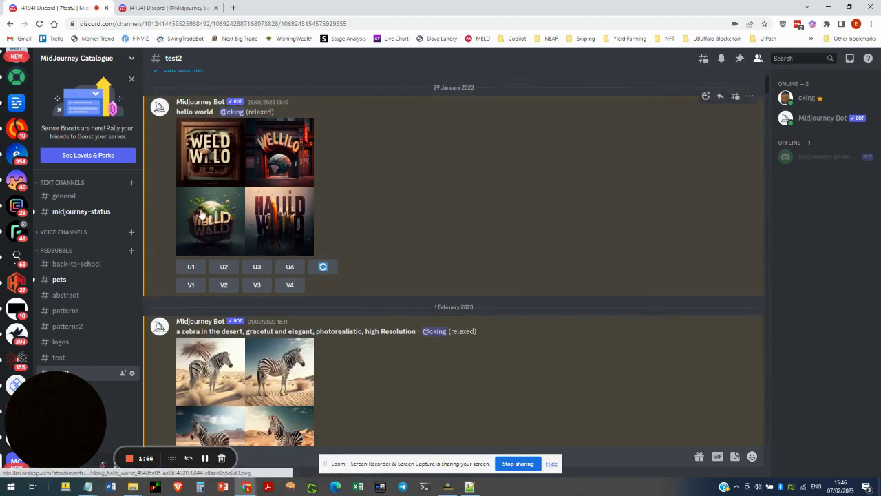
{"action": "scroll", "coordinate": [264, 263], "scroll_direction": "up", "scroll_amount": 2}
{"action": "left_click", "coordinate": [250, 268]}
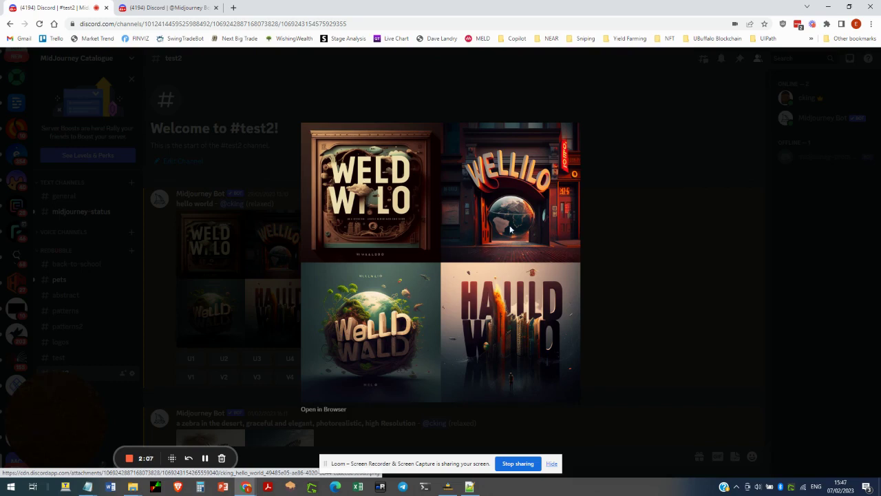
{"action": "left_click", "coordinate": [616, 204]}
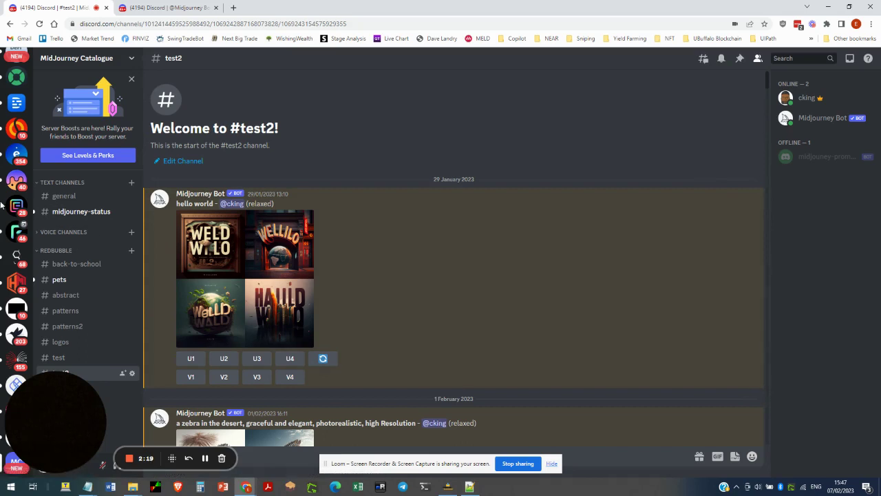
{"action": "scroll", "coordinate": [7, 205], "scroll_direction": "up", "scroll_amount": 10}
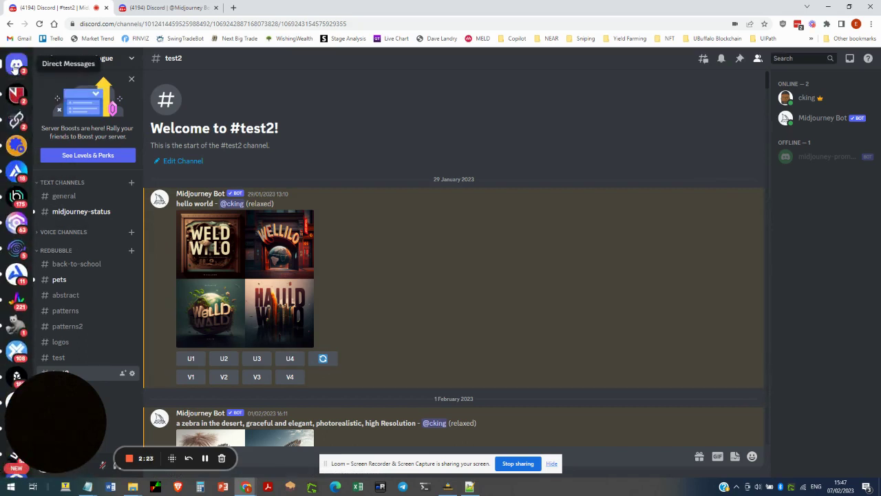
Open the Midjourney Bot direct messages and scroll through them
{"action": "left_click", "coordinate": [17, 65]}
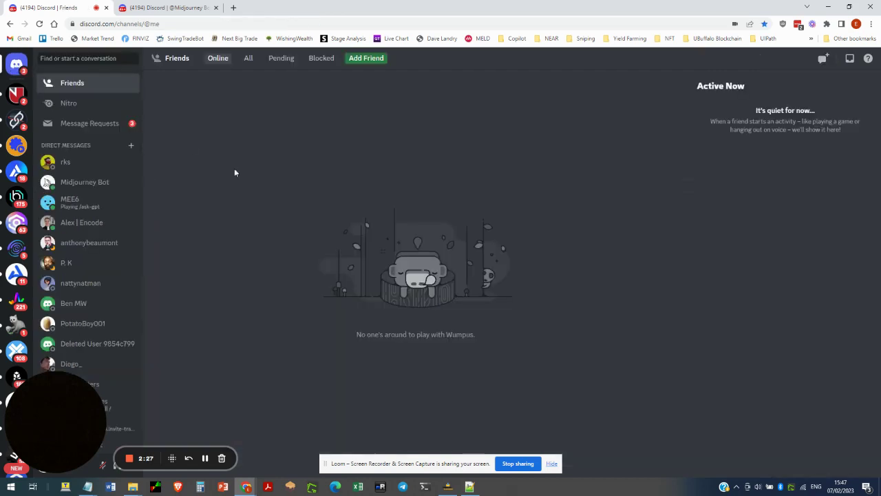
{"action": "left_click", "coordinate": [79, 183]}
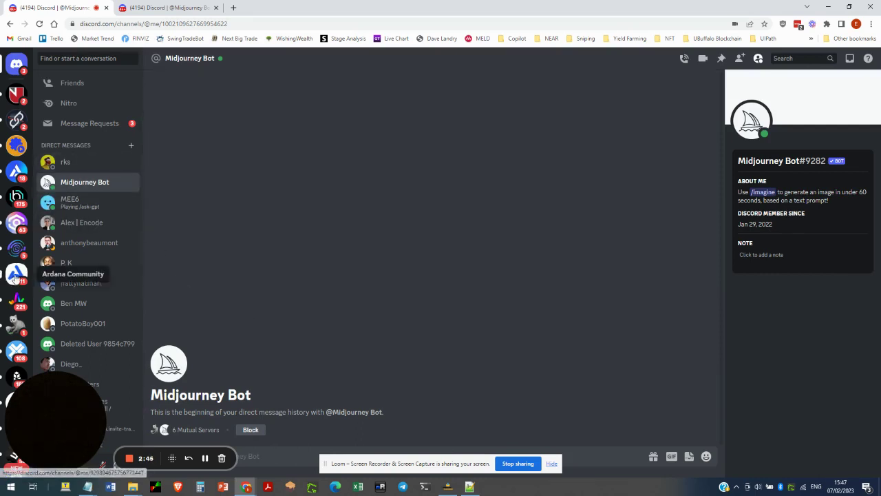
{"action": "scroll", "coordinate": [24, 325], "scroll_direction": "down", "scroll_amount": 1}
{"action": "scroll", "coordinate": [24, 325], "scroll_direction": "down", "scroll_amount": 10}
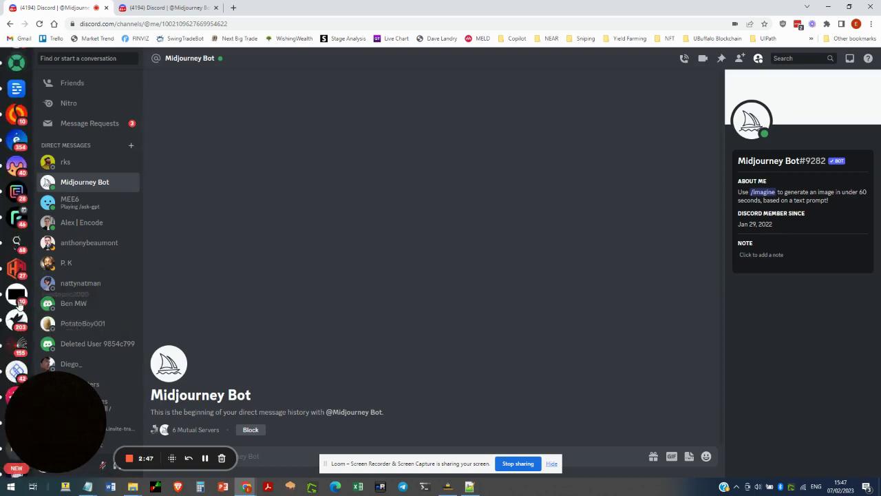
Go back to the MidJourney Catalogue #test2 channel and bring Midjourney Downloader to the front
{"action": "left_click", "coordinate": [16, 219]}
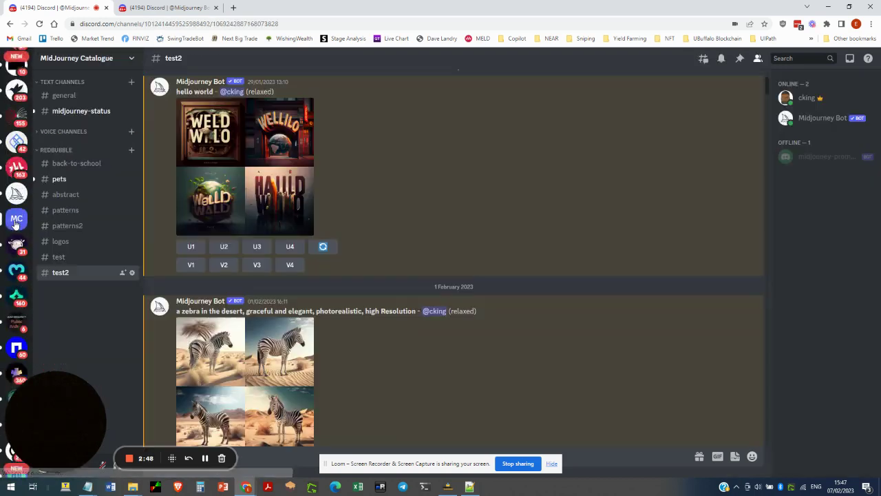
{"action": "scroll", "coordinate": [259, 241], "scroll_direction": "up", "scroll_amount": 2}
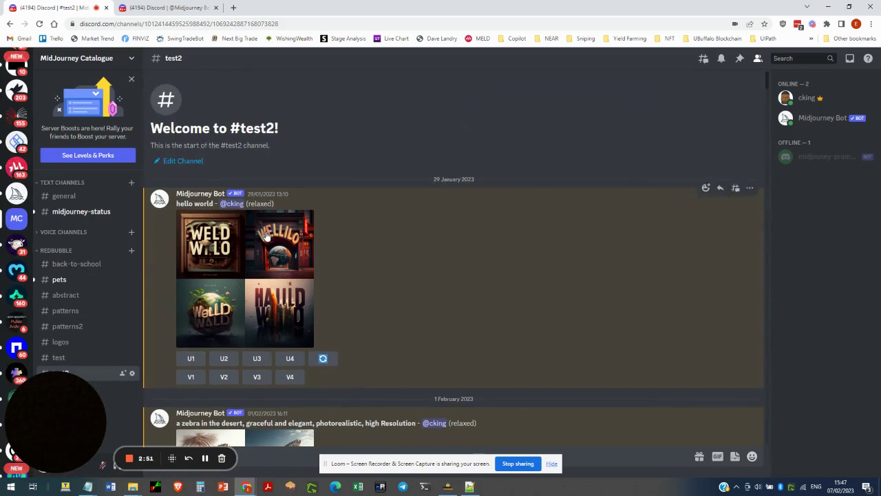
{"action": "left_click", "coordinate": [448, 489]}
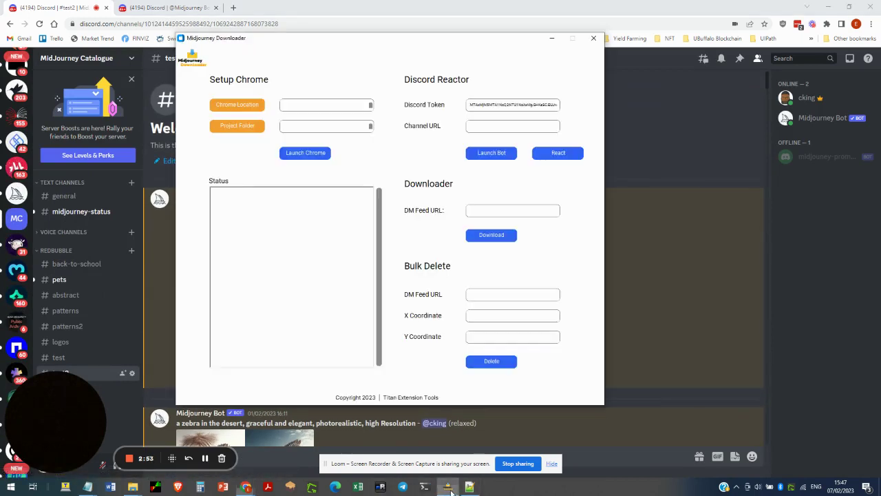
{"action": "left_click", "coordinate": [387, 28]}
{"action": "left_click", "coordinate": [447, 486]}
{"action": "left_click_drag", "start_coordinate": [424, 69], "coordinate": [502, 73]}
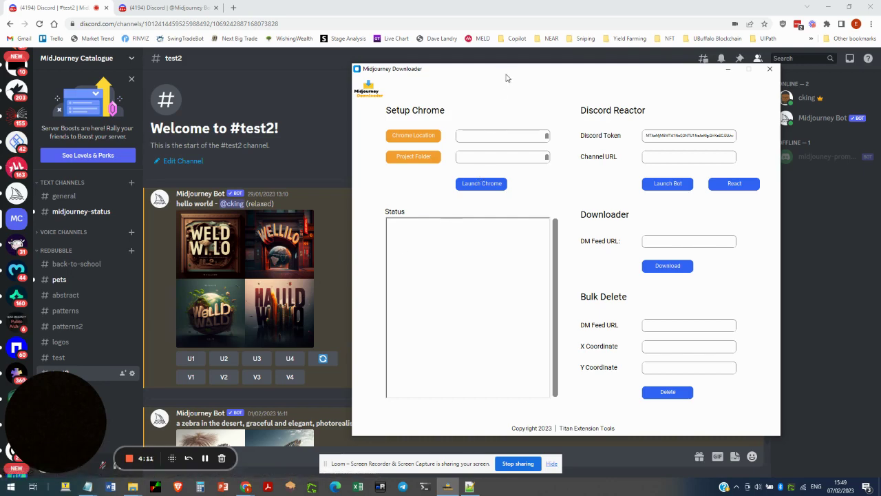
{"action": "left_click_drag", "start_coordinate": [512, 74], "coordinate": [292, 65]}
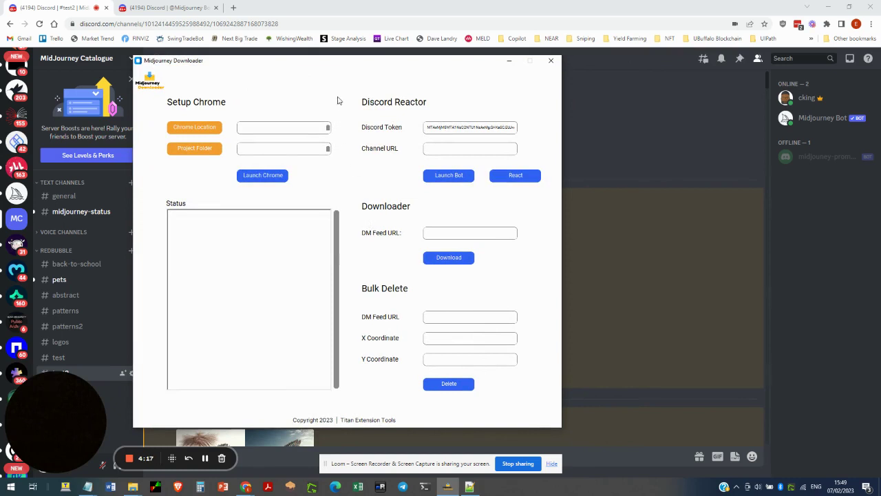
{"action": "left_click_drag", "start_coordinate": [299, 66], "coordinate": [358, 103]}
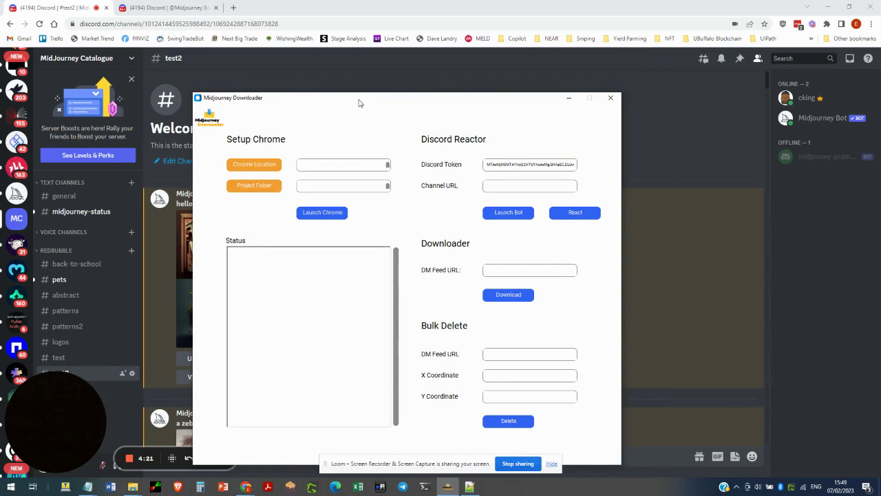
Set Chrome Location to C:/Program Files/Google/Chrome/Application
{"action": "left_click", "coordinate": [254, 164]}
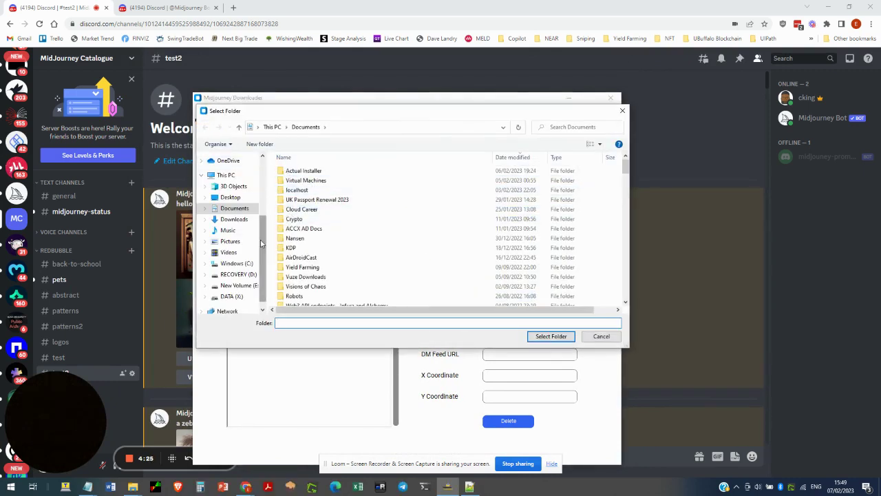
{"action": "left_click", "coordinate": [234, 187]}
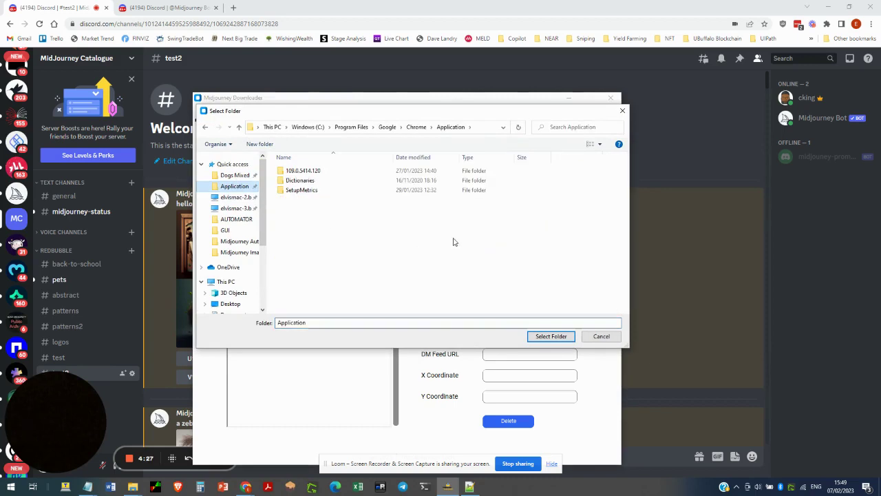
{"action": "left_click", "coordinate": [551, 336]}
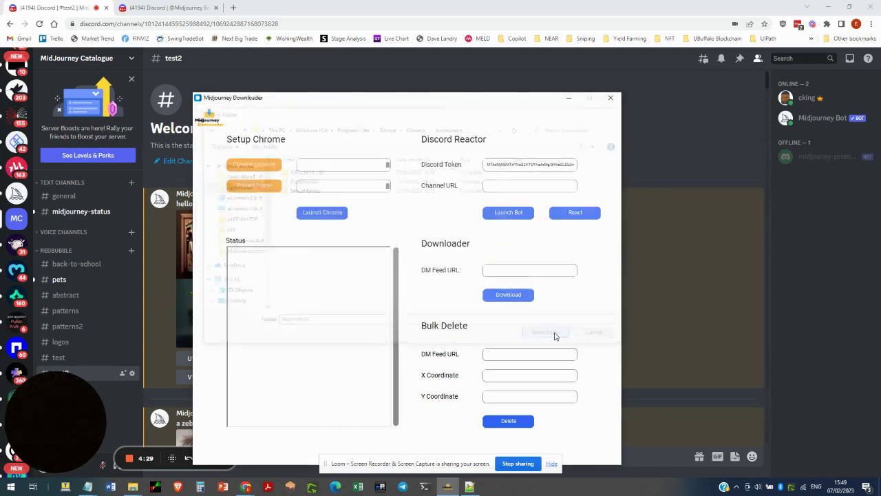
Set the Project Folder to the Desktop's Midjourney Images folder
{"action": "left_click", "coordinate": [260, 190]}
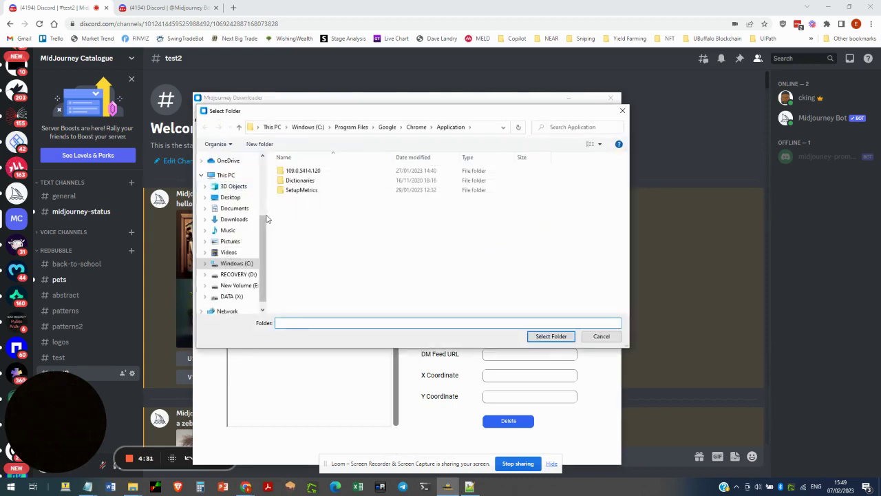
{"action": "left_click_drag", "start_coordinate": [263, 247], "coordinate": [263, 190]}
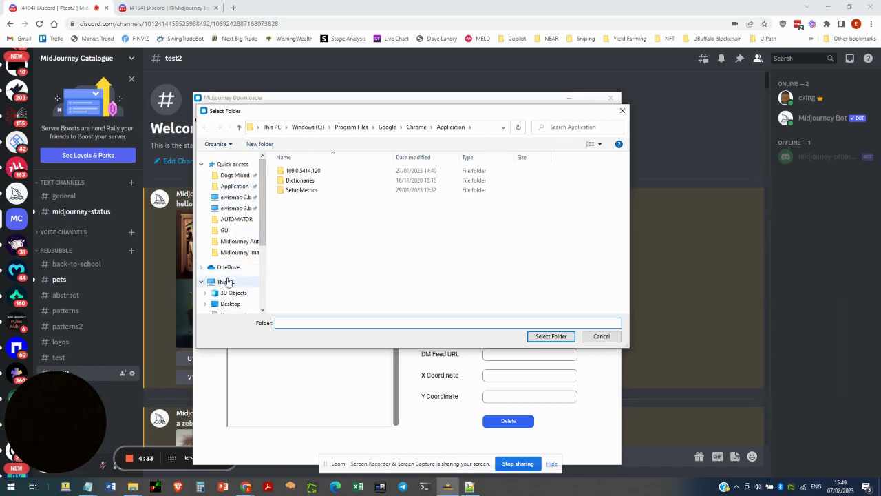
{"action": "scroll", "coordinate": [228, 234], "scroll_direction": "down", "scroll_amount": 1}
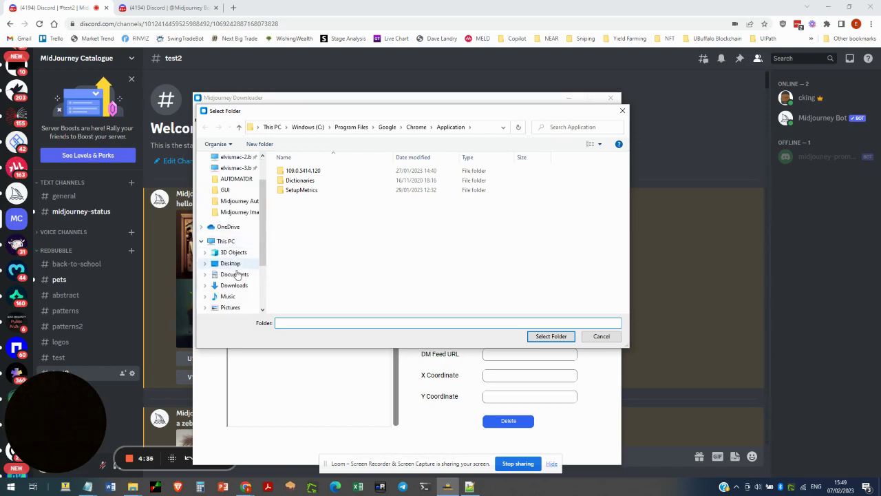
{"action": "left_click", "coordinate": [231, 264]}
{"action": "left_click", "coordinate": [307, 171]}
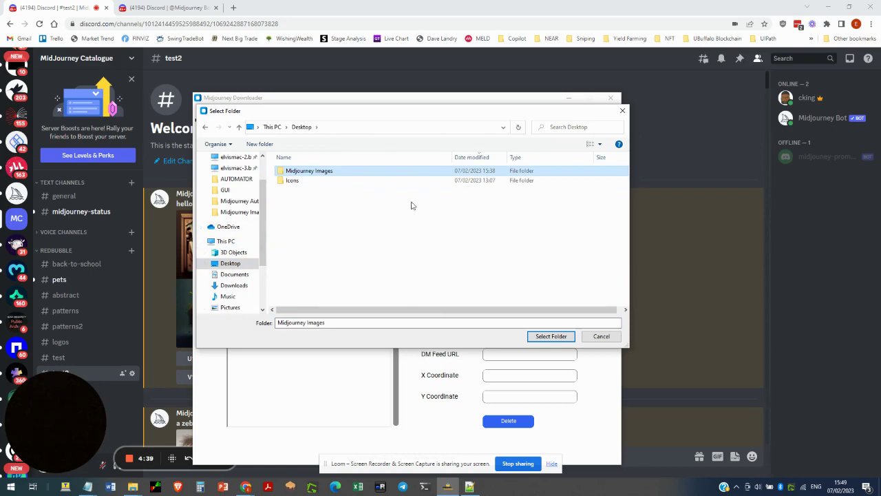
{"action": "left_click", "coordinate": [551, 336]}
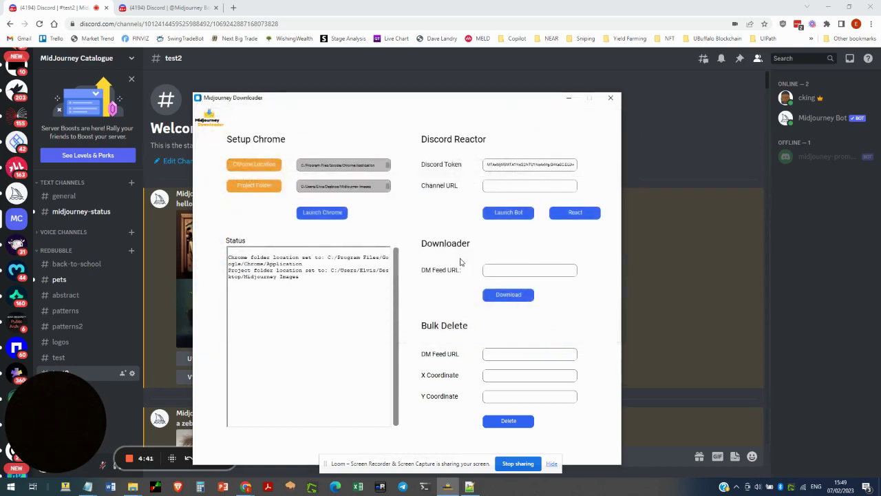
Launch the automated Chrome browser and minimise the Discord browser window
{"action": "left_click", "coordinate": [323, 213]}
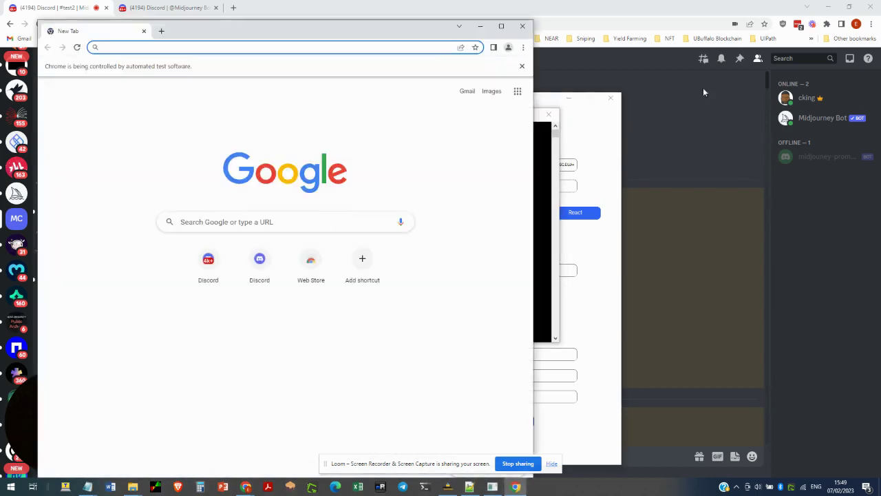
{"action": "left_click", "coordinate": [685, 10]}
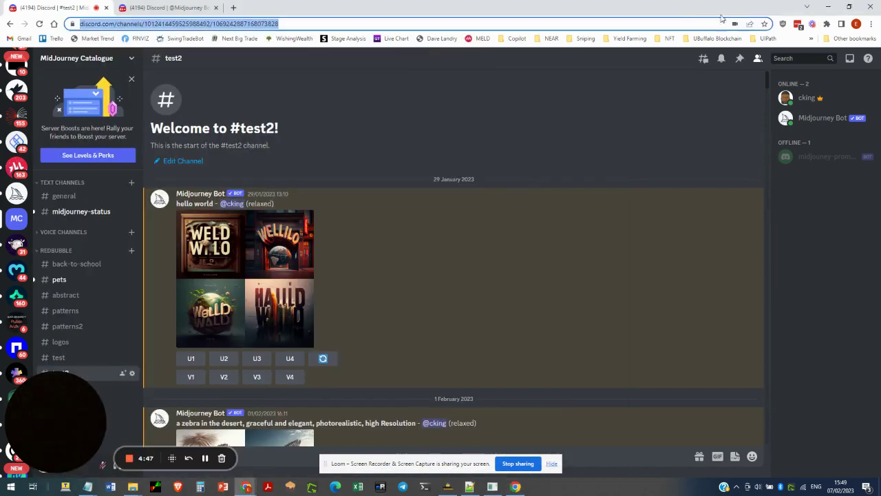
{"action": "left_click", "coordinate": [829, 8]}
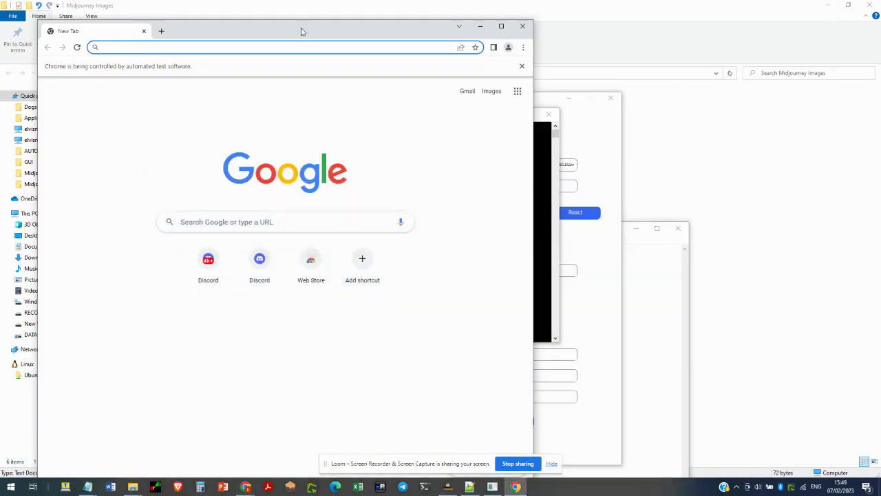
Move the automated Chrome window and chromedriver console aside and minimise both
{"action": "left_click_drag", "start_coordinate": [300, 33], "coordinate": [381, 90]}
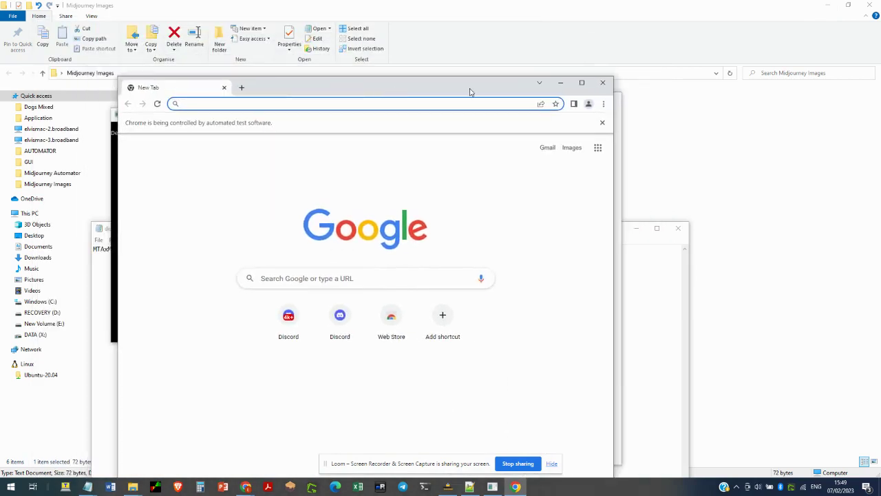
{"action": "left_click_drag", "start_coordinate": [470, 90], "coordinate": [359, 239]}
{"action": "left_click", "coordinate": [446, 235]}
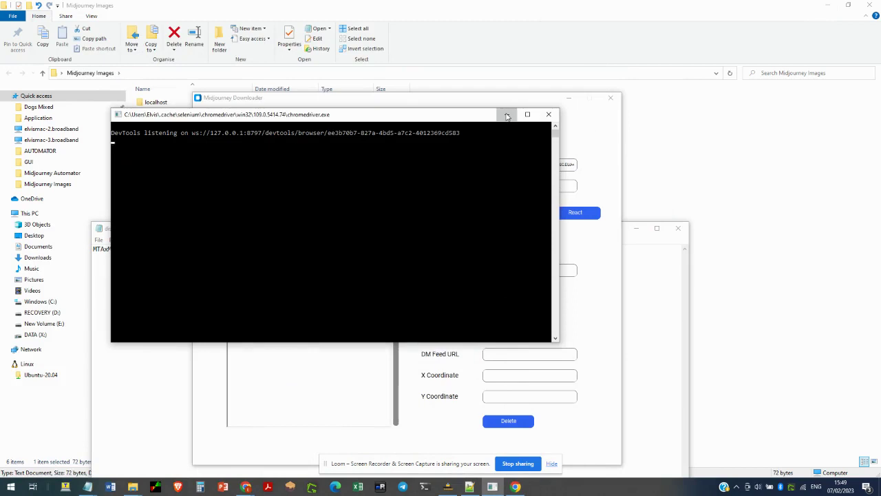
{"action": "left_click_drag", "start_coordinate": [315, 116], "coordinate": [363, 78]}
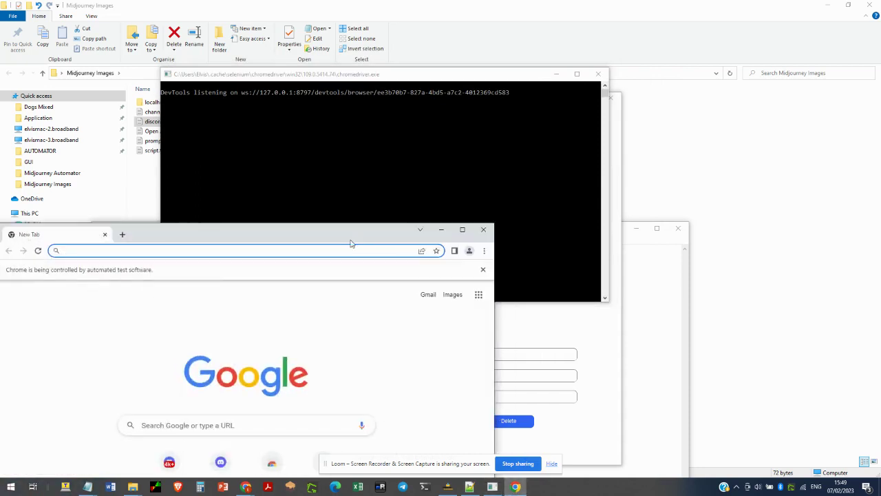
{"action": "left_click_drag", "start_coordinate": [328, 233], "coordinate": [450, 103]}
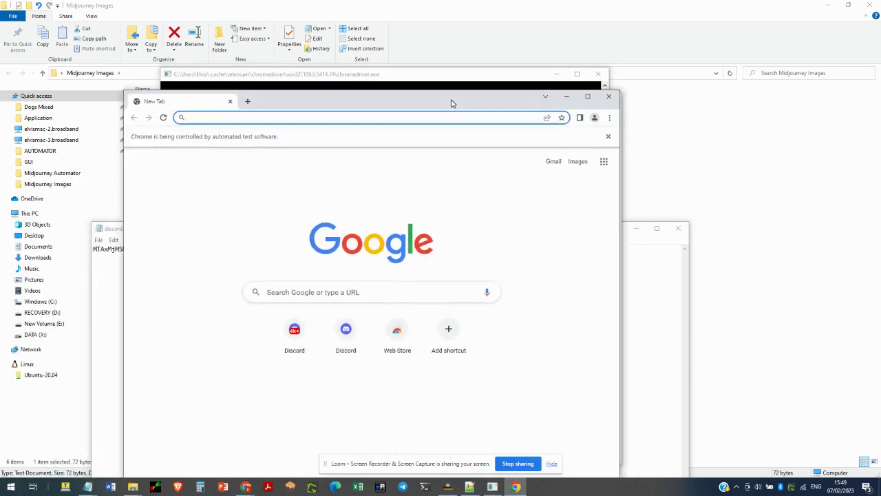
{"action": "left_click", "coordinate": [568, 96]}
{"action": "left_click", "coordinate": [558, 75]}
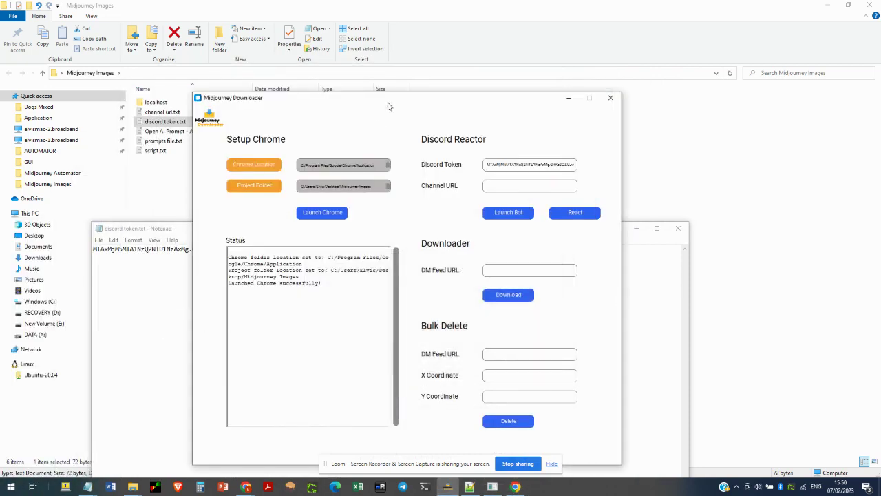
{"action": "left_click_drag", "start_coordinate": [384, 98], "coordinate": [354, 77]}
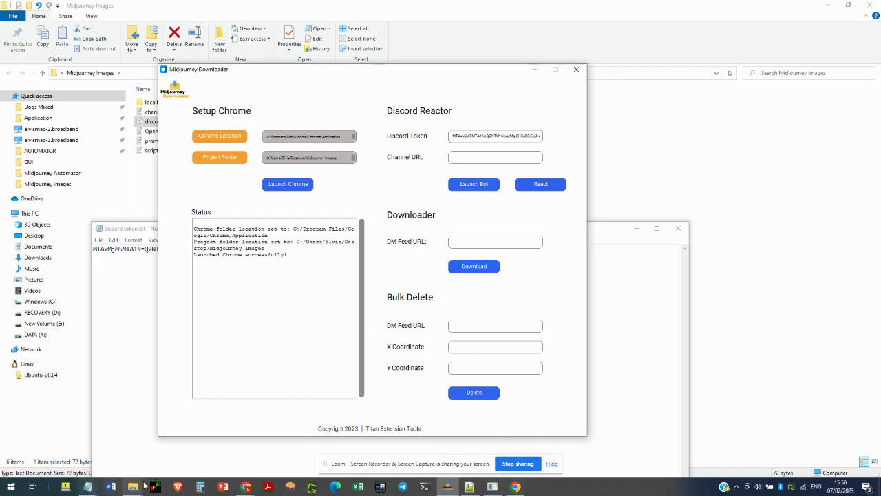
{"action": "left_click", "coordinate": [516, 487]}
{"action": "left_click", "coordinate": [516, 487]}
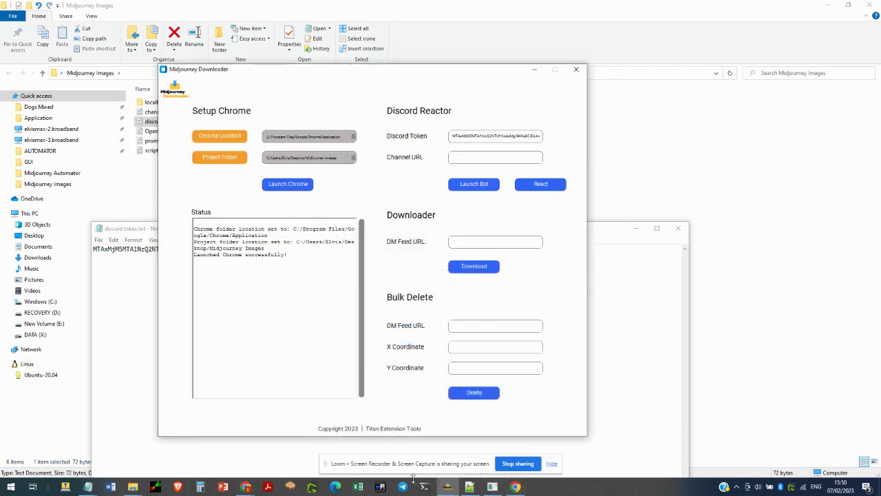
{"action": "mouse_move", "coordinate": [246, 488]}
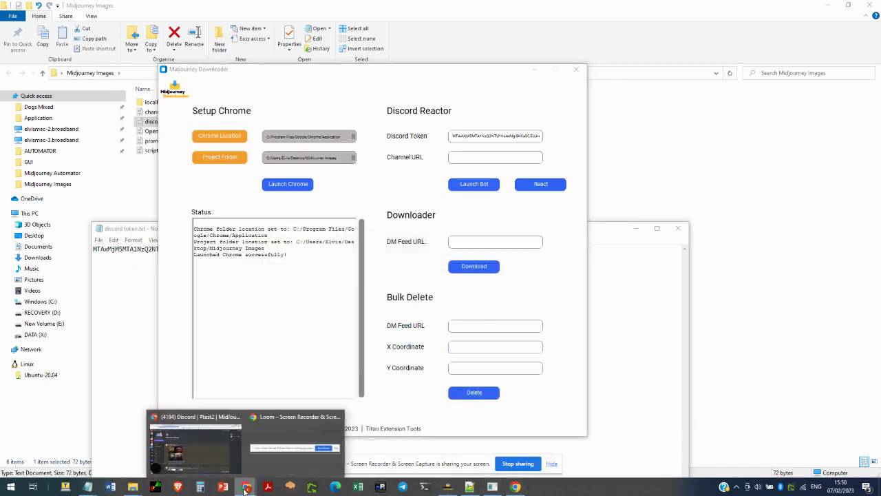
{"action": "left_click", "coordinate": [210, 448]}
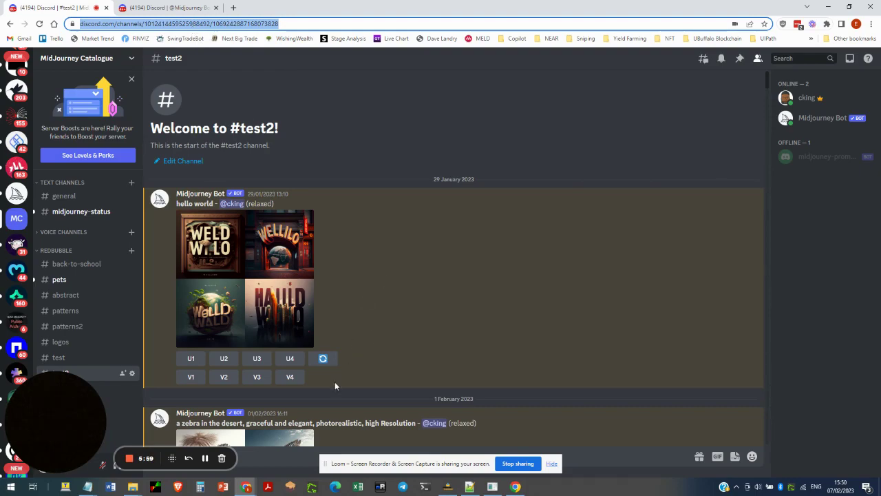
{"action": "left_click_drag", "start_coordinate": [766, 85], "coordinate": [767, 430]}
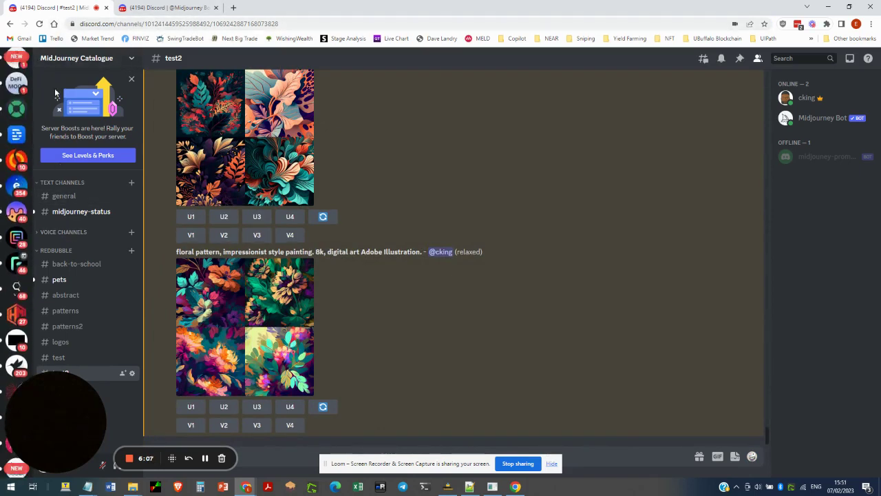
{"action": "left_click", "coordinate": [91, 24]}
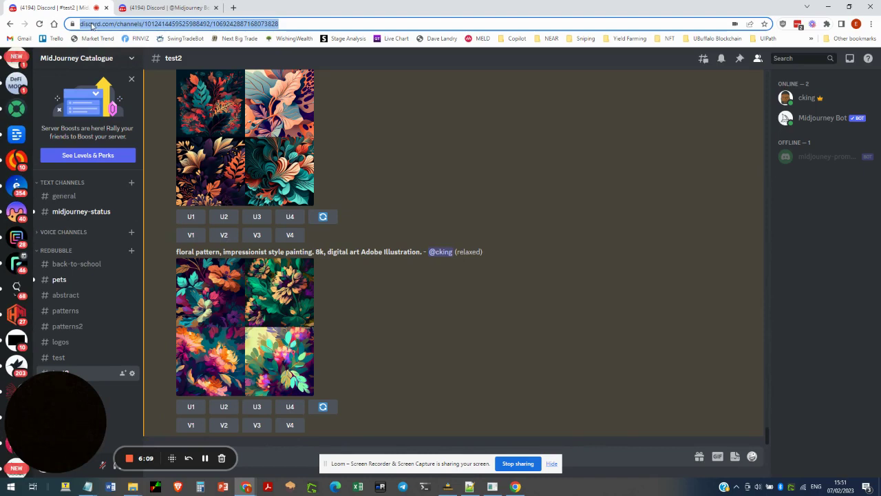
{"action": "key", "text": "BackSpace"}
{"action": "type", "text": "di"}
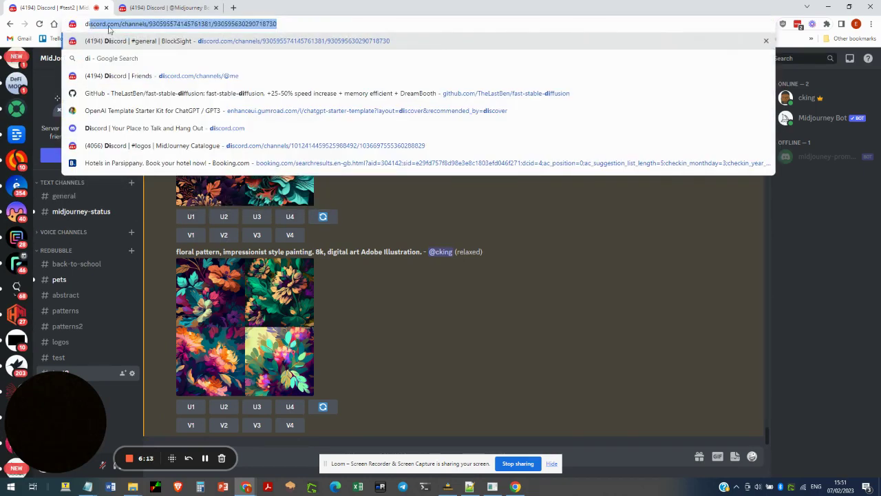
{"action": "left_click", "coordinate": [193, 79]}
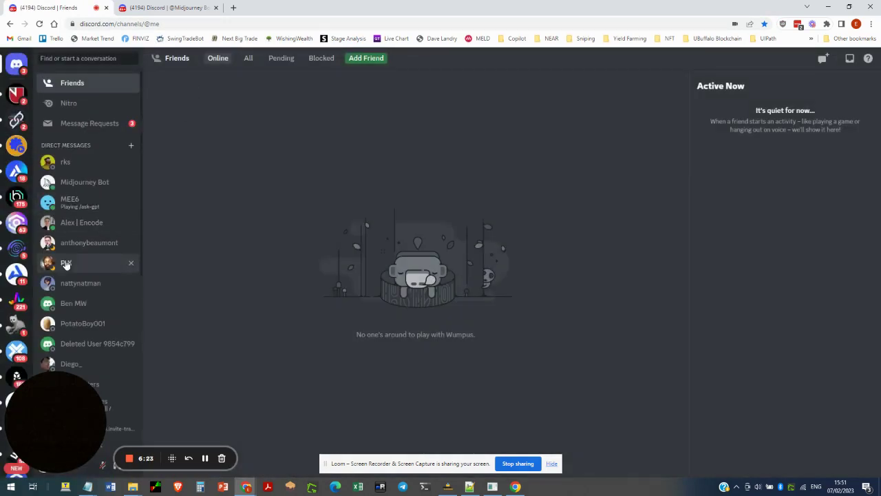
{"action": "scroll", "coordinate": [10, 207], "scroll_direction": "down", "scroll_amount": 10}
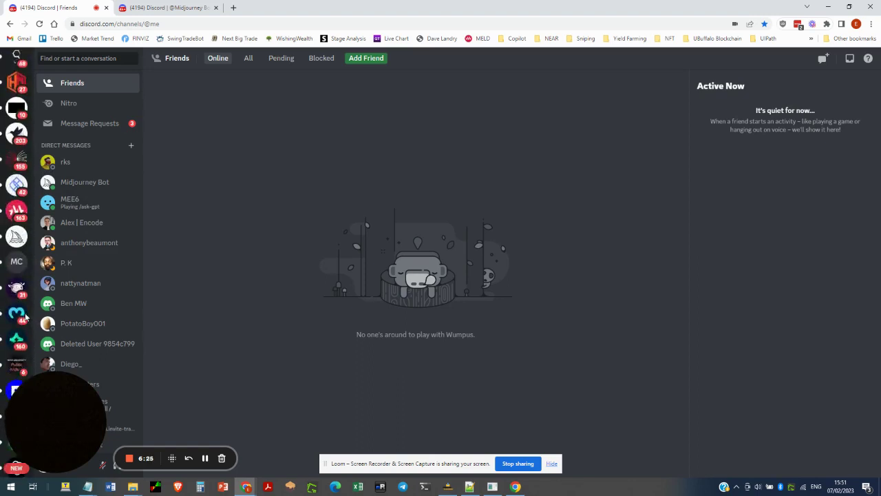
{"action": "left_click", "coordinate": [16, 172]}
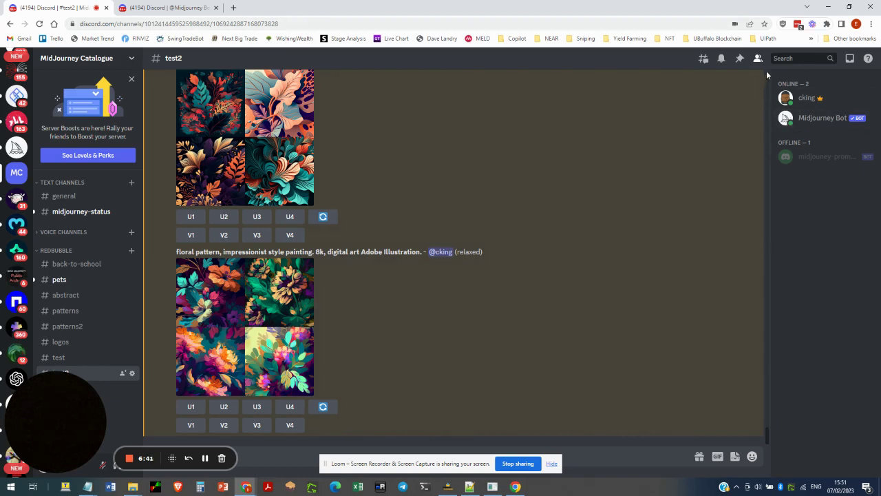
Search #test2 messages with in: test2, sort oldest first, and jump to the hello world post
{"action": "left_click", "coordinate": [791, 58]}
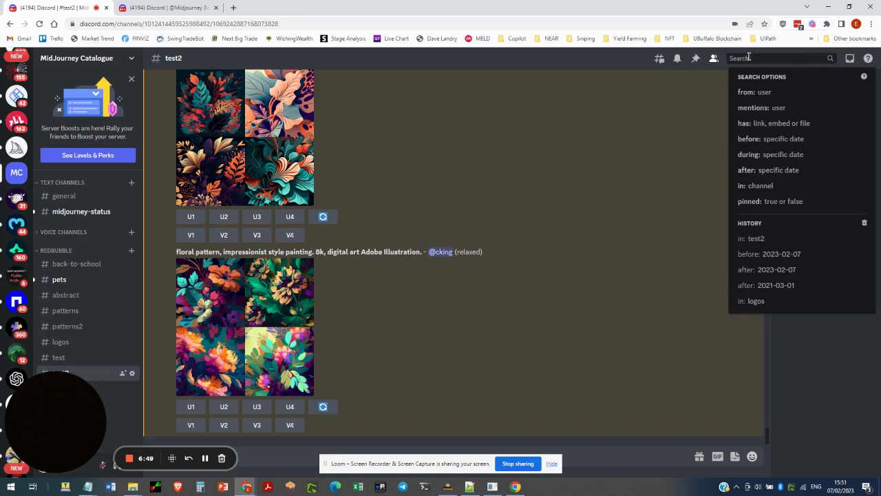
{"action": "left_click", "coordinate": [755, 185]}
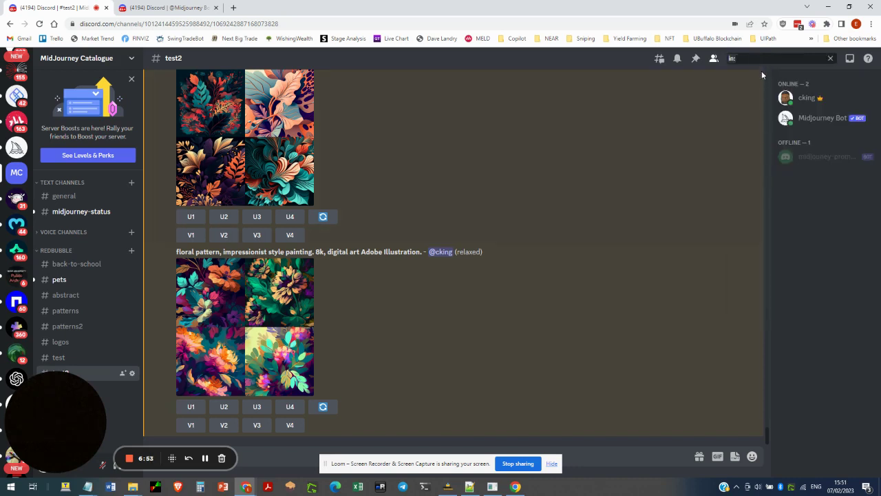
{"action": "type", "text": "te"}
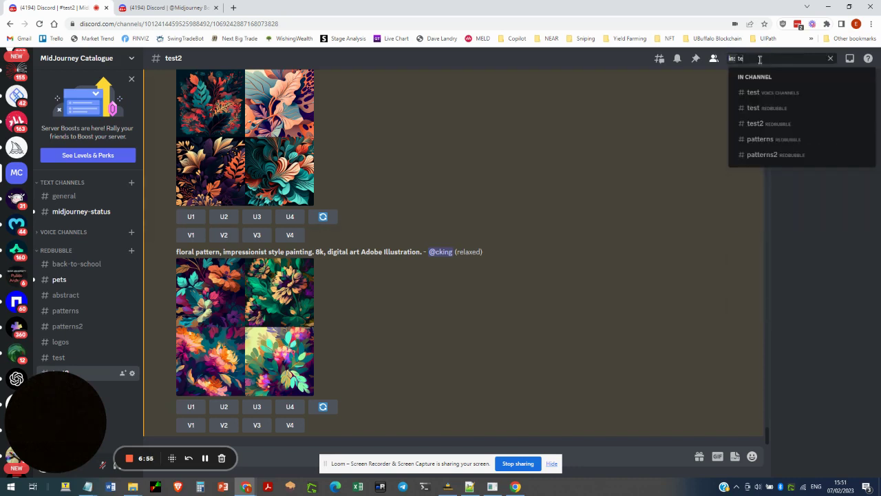
{"action": "type", "text": "st"}
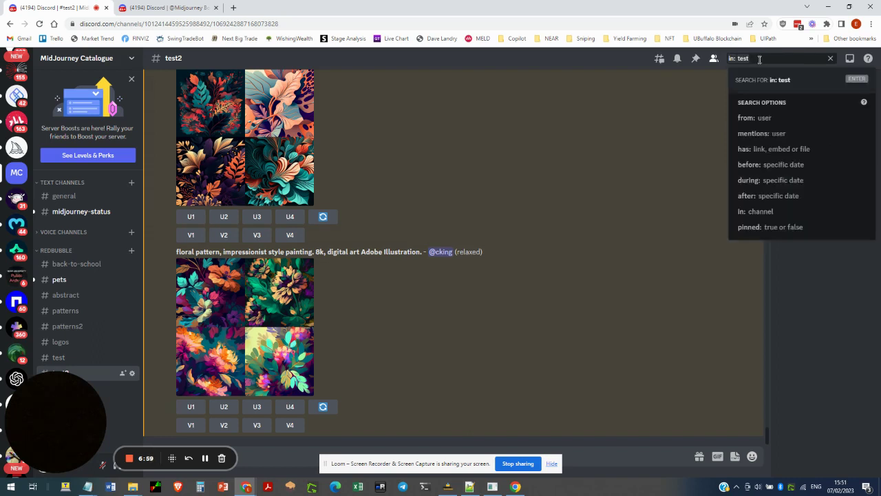
{"action": "key", "text": "BackSpace"}
{"action": "key", "text": "BackSpace"}
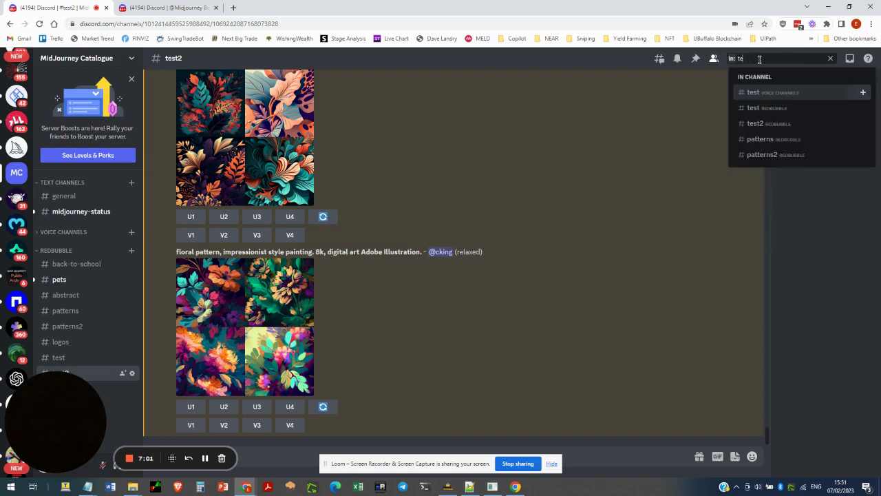
{"action": "left_click", "coordinate": [763, 128]}
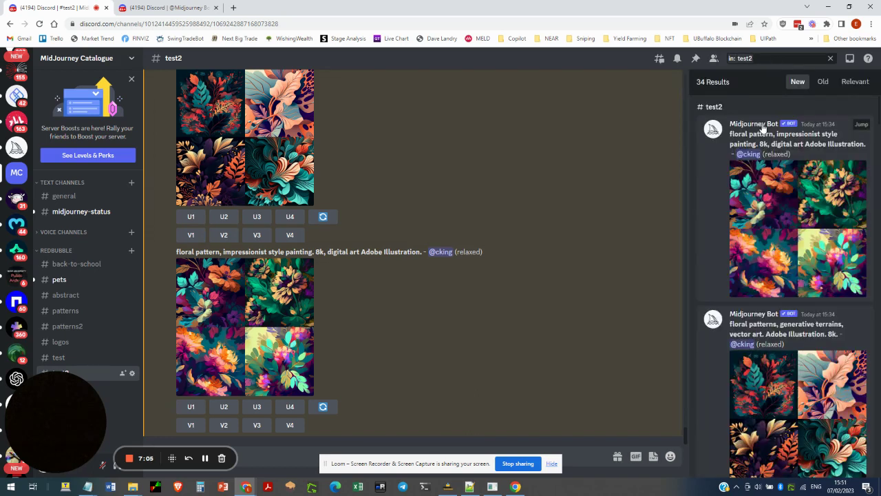
{"action": "left_click", "coordinate": [823, 82]}
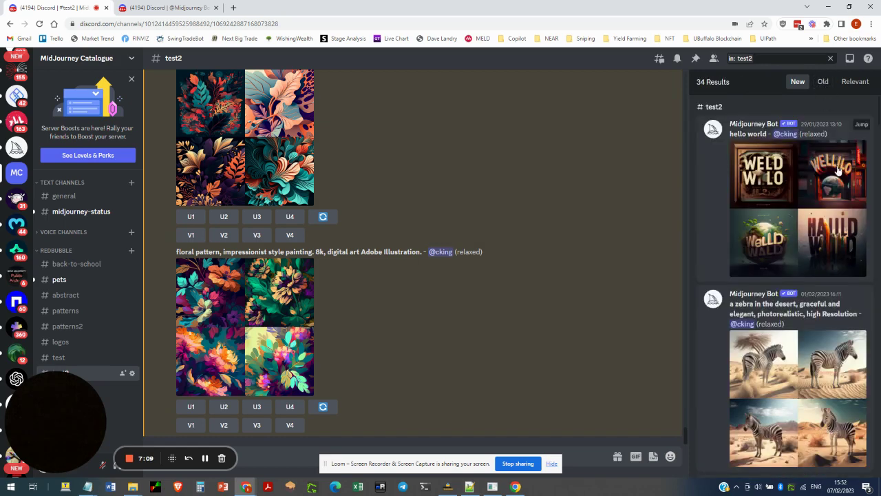
{"action": "left_click", "coordinate": [862, 125]}
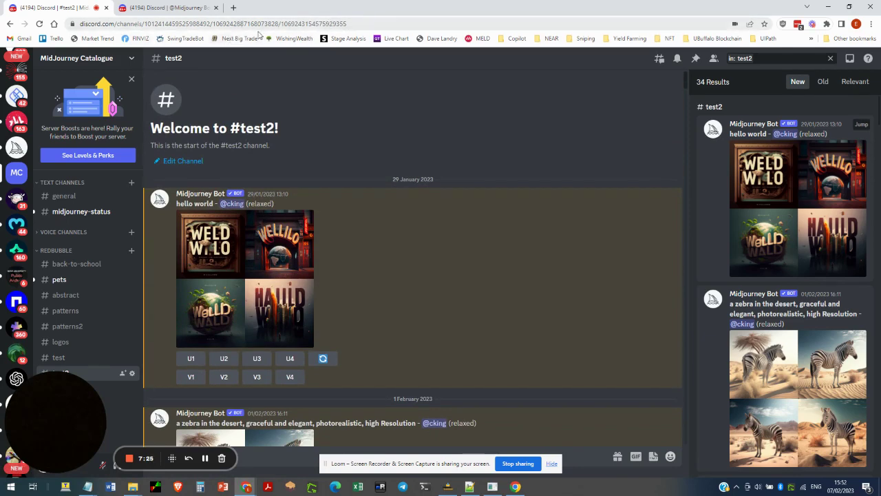
Copy the #test2 message link and paste it into the downloader's Channel URL field
{"action": "left_click", "coordinate": [364, 24]}
{"action": "right_click", "coordinate": [164, 24]}
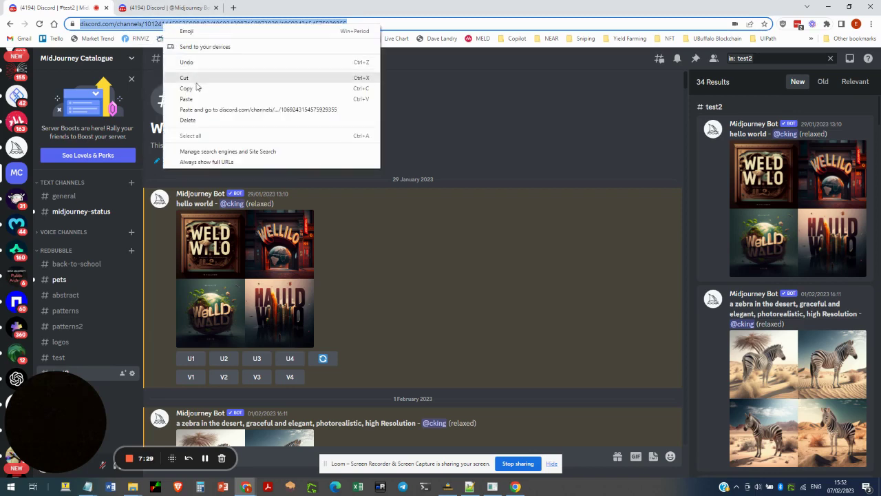
{"action": "left_click", "coordinate": [193, 90]}
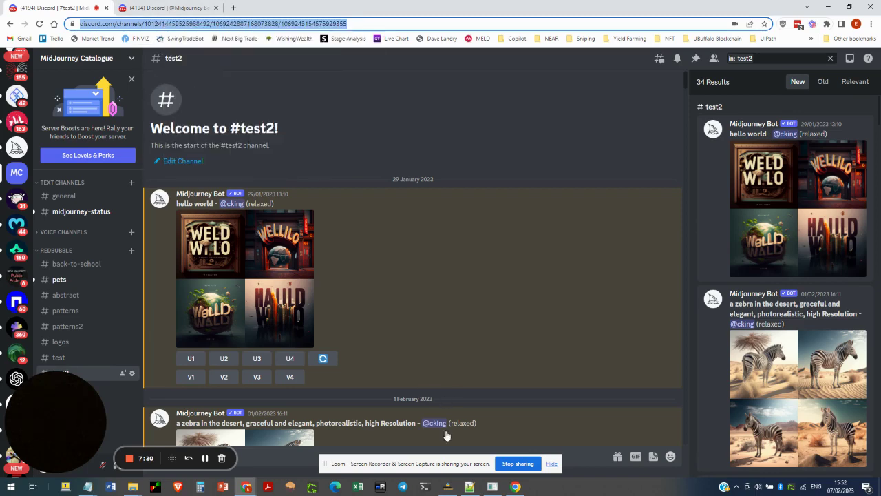
{"action": "left_click", "coordinate": [449, 486]}
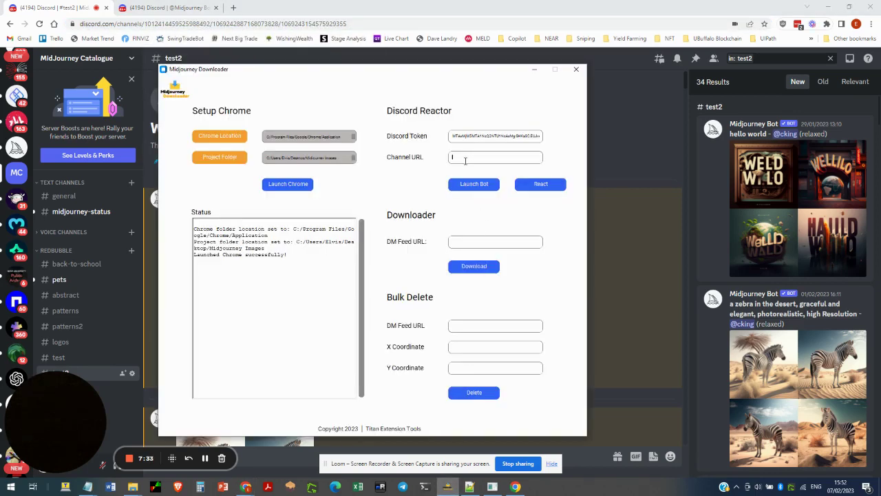
{"action": "right_click", "coordinate": [465, 159]}
{"action": "left_click", "coordinate": [482, 183]}
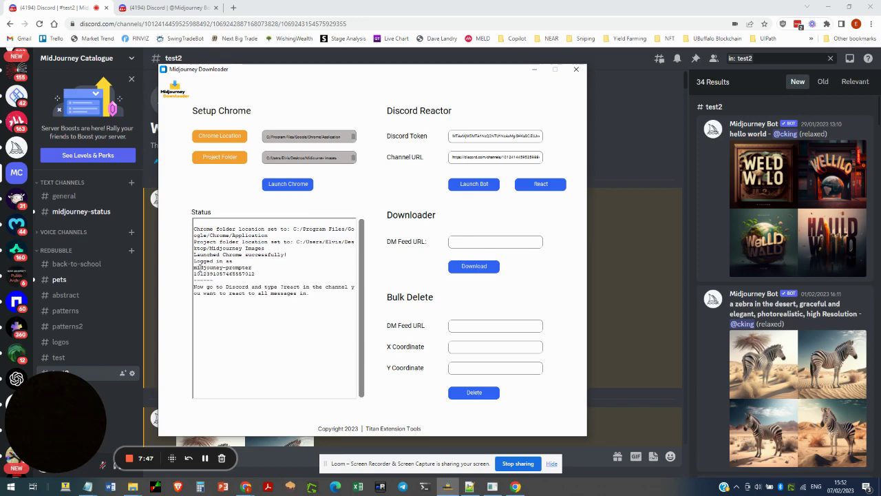
Highlight the bot login lines and the !react command in the status log
{"action": "left_click_drag", "start_coordinate": [194, 262], "coordinate": [308, 298]}
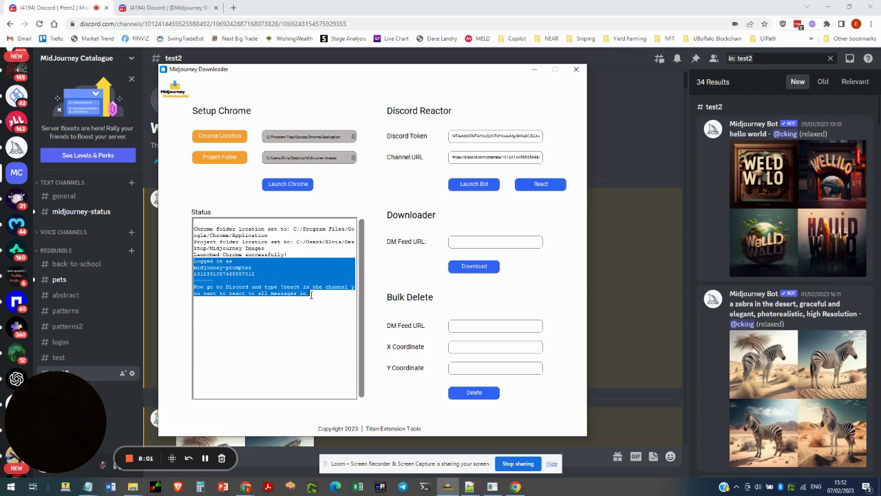
{"action": "left_click", "coordinate": [303, 309]}
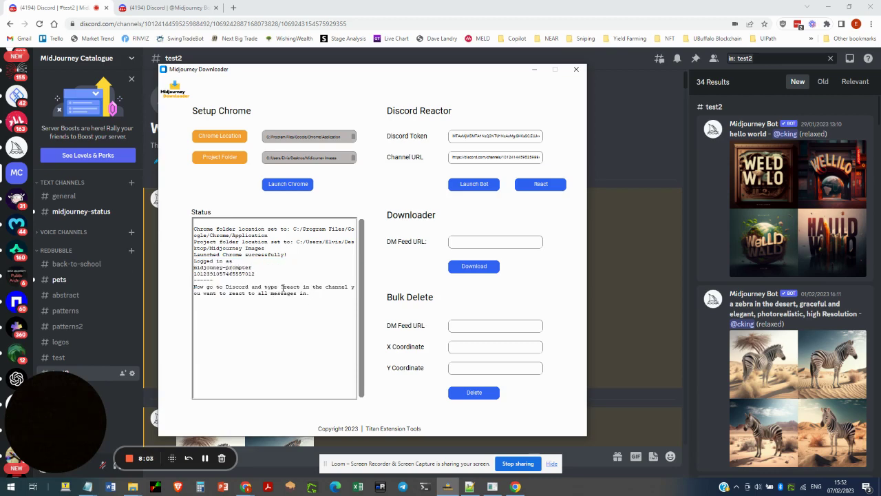
{"action": "left_click_drag", "start_coordinate": [281, 287], "coordinate": [300, 287]}
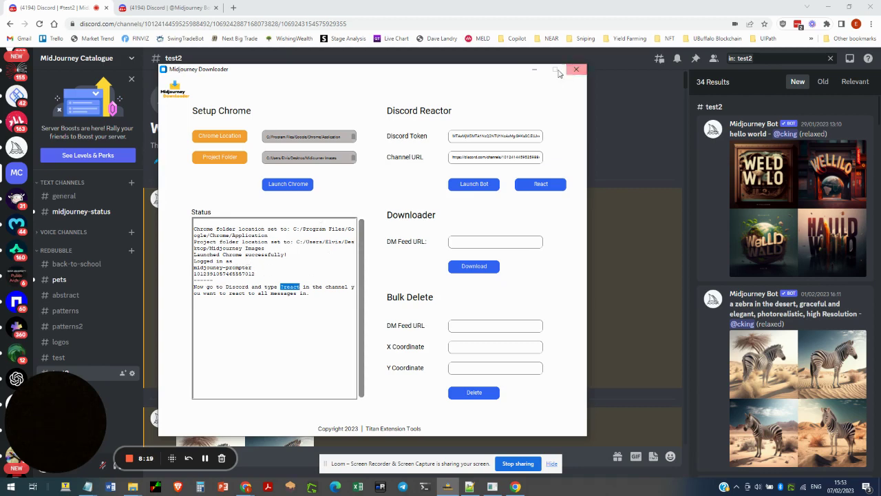
Hide the downloader and type '/stea' in the #test2 message box, dismissing the suggestions
{"action": "left_click", "coordinate": [535, 69]}
{"action": "scroll", "coordinate": [300, 418], "scroll_direction": "down", "scroll_amount": 1}
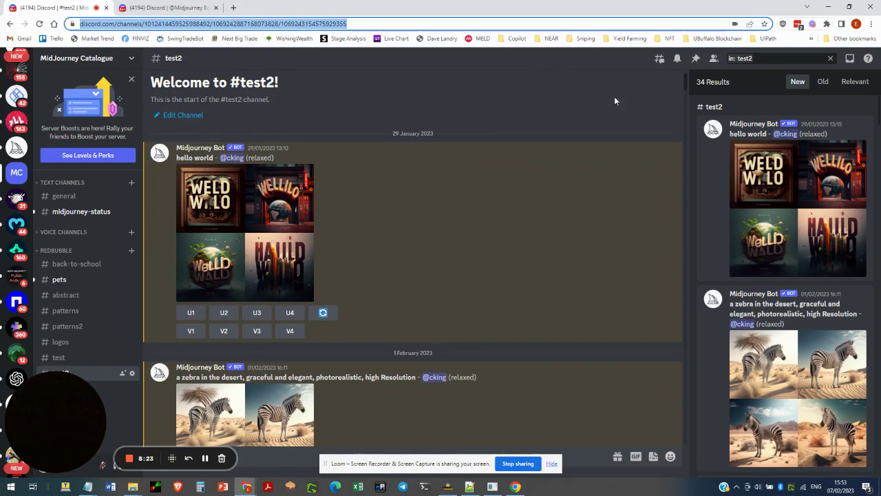
{"action": "left_click_drag", "start_coordinate": [683, 80], "coordinate": [676, 476]}
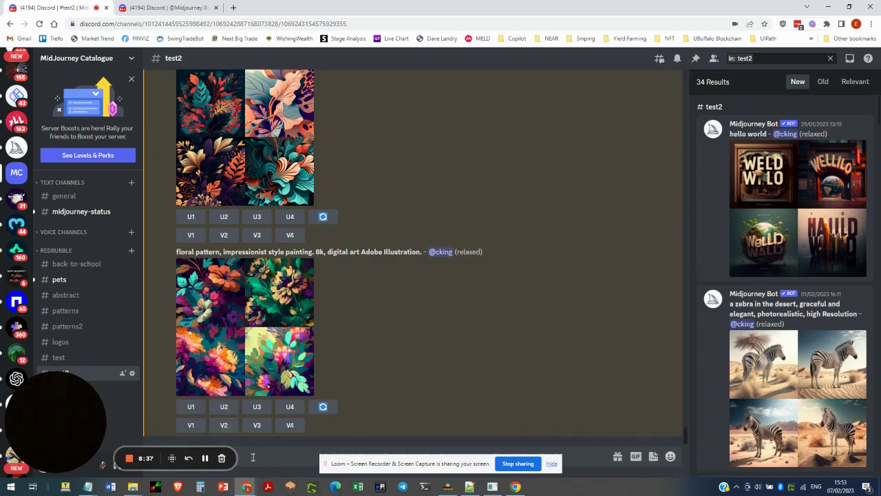
{"action": "type", "text": "/stea"}
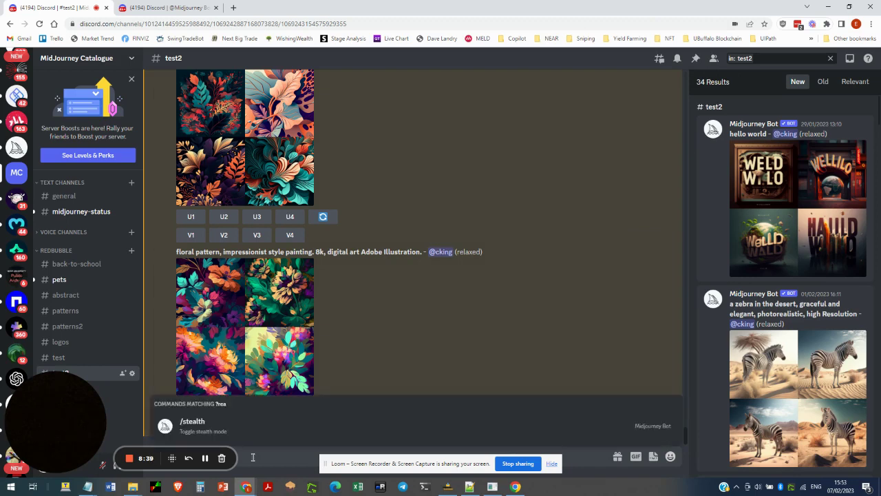
{"action": "key", "text": "Return"}
{"action": "key", "text": "Return"}
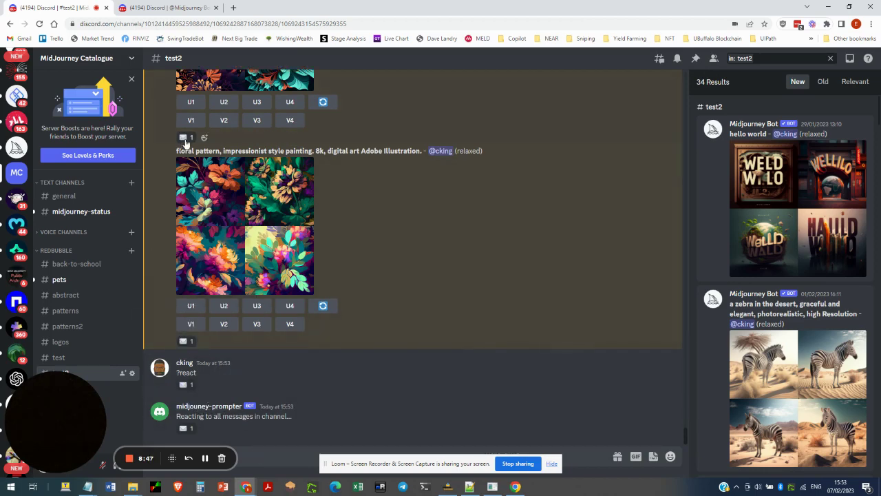
Scroll up through #test2 to check the envelope reactions, then return to the downloader
{"action": "scroll", "coordinate": [335, 334], "scroll_direction": "up", "scroll_amount": 3}
{"action": "scroll", "coordinate": [334, 329], "scroll_direction": "up", "scroll_amount": 10}
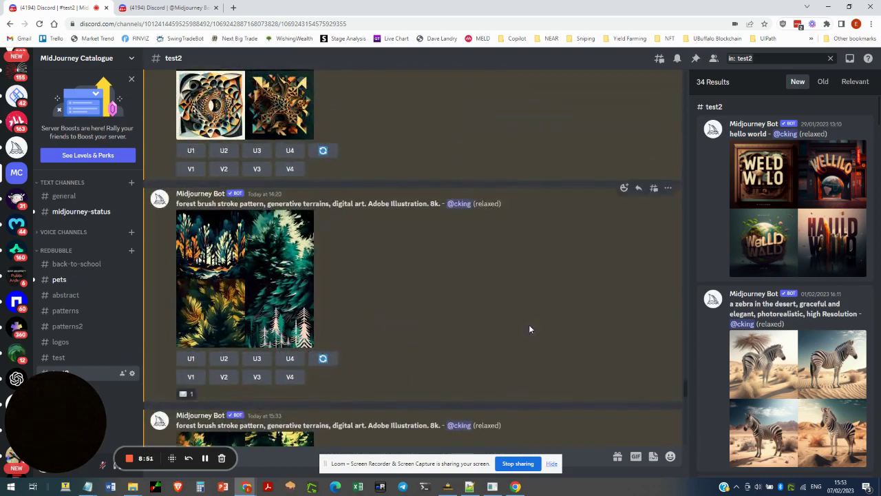
{"action": "scroll", "coordinate": [529, 328], "scroll_direction": "up", "scroll_amount": 4}
{"action": "scroll", "coordinate": [530, 325], "scroll_direction": "up", "scroll_amount": 5}
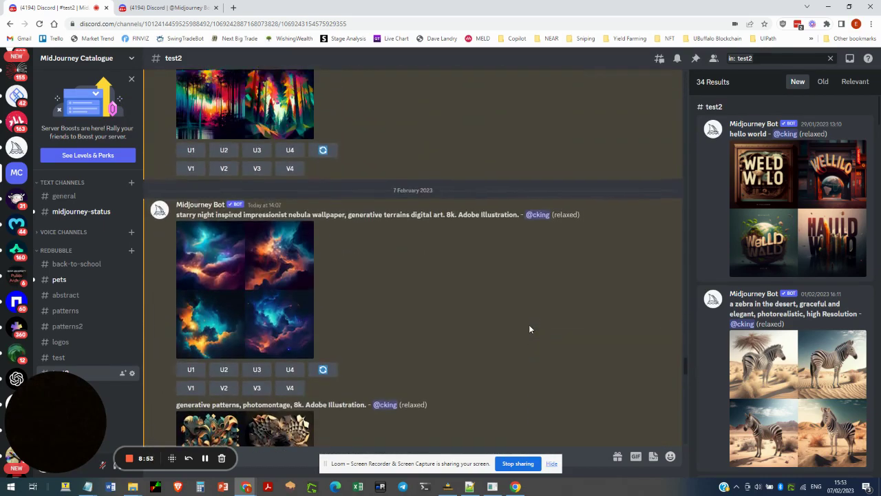
{"action": "scroll", "coordinate": [529, 328], "scroll_direction": "up", "scroll_amount": 5}
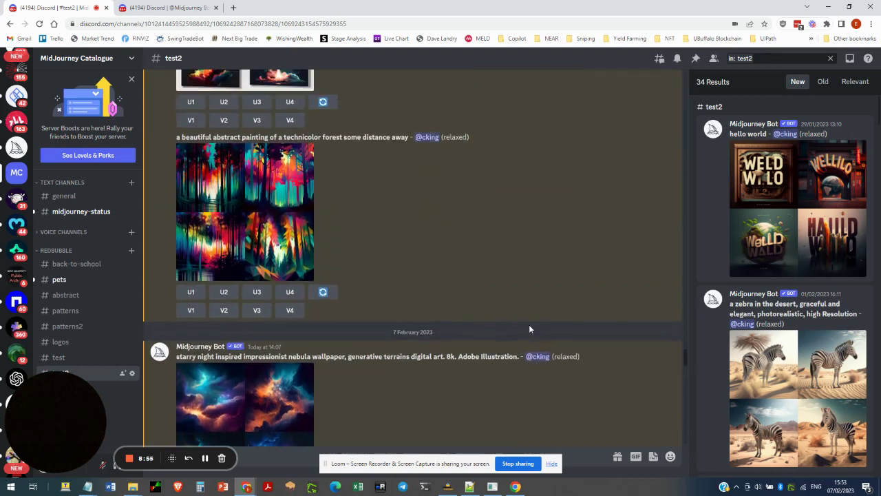
{"action": "scroll", "coordinate": [529, 329], "scroll_direction": "up", "scroll_amount": 4}
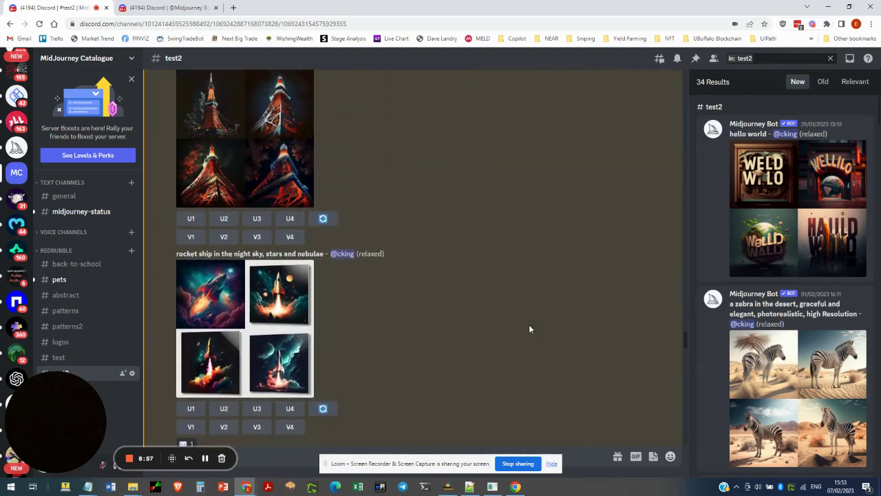
{"action": "scroll", "coordinate": [529, 325], "scroll_direction": "up", "scroll_amount": 6}
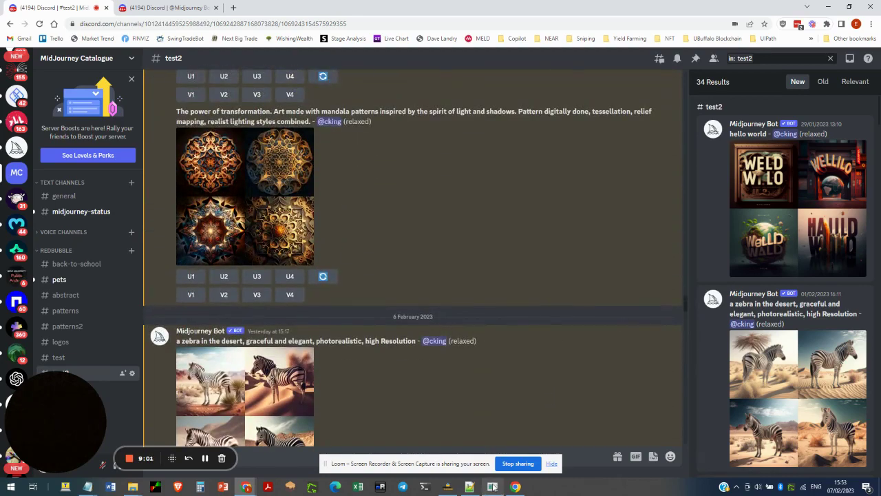
{"action": "left_click", "coordinate": [447, 486]}
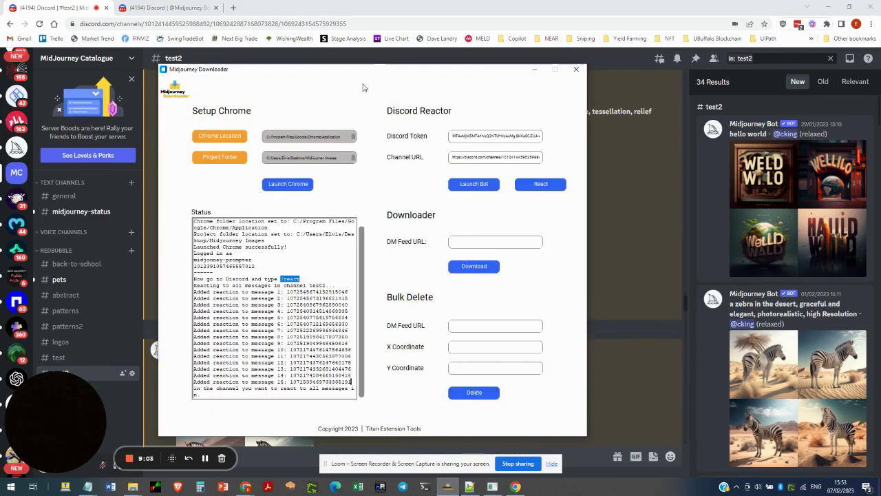
Move the downloader higher, minimise it, and scroll #test2 to watch reactions appear
{"action": "left_click_drag", "start_coordinate": [371, 68], "coordinate": [511, 35]}
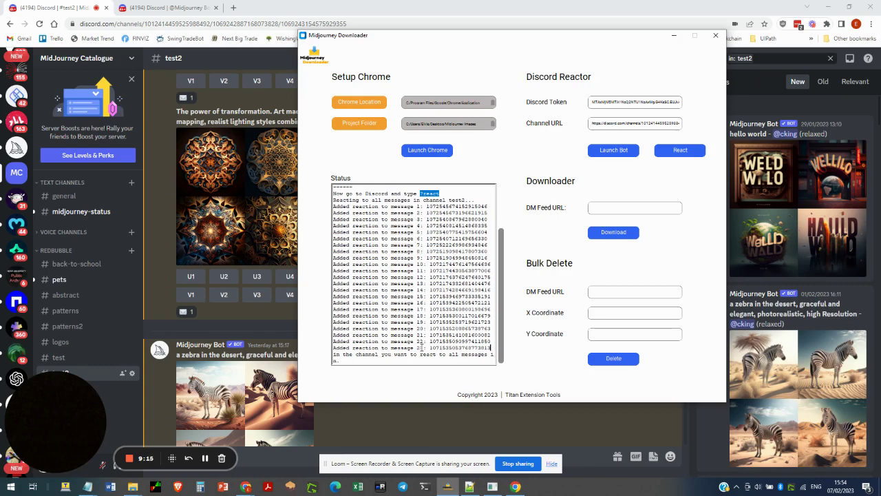
{"action": "left_click", "coordinate": [674, 35]}
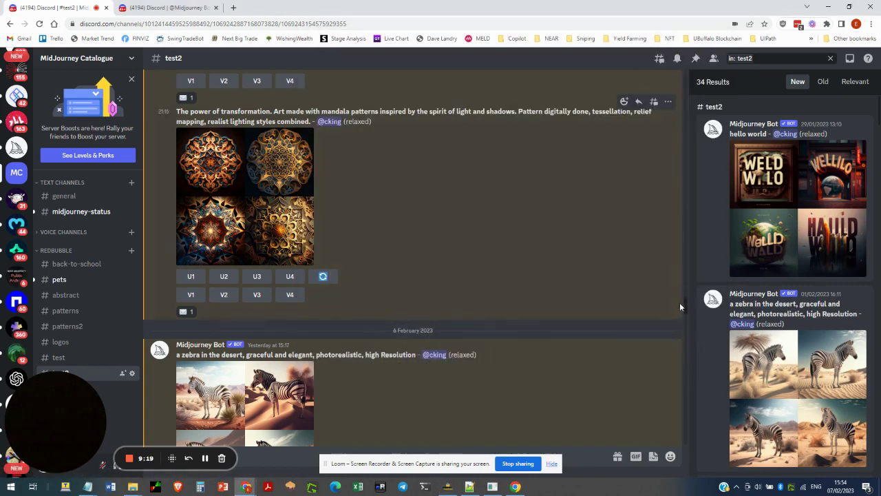
{"action": "scroll", "coordinate": [646, 216], "scroll_direction": "up", "scroll_amount": 4}
{"action": "scroll", "coordinate": [654, 234], "scroll_direction": "up", "scroll_amount": 4}
{"action": "left_click_drag", "start_coordinate": [685, 276], "coordinate": [686, 65]}
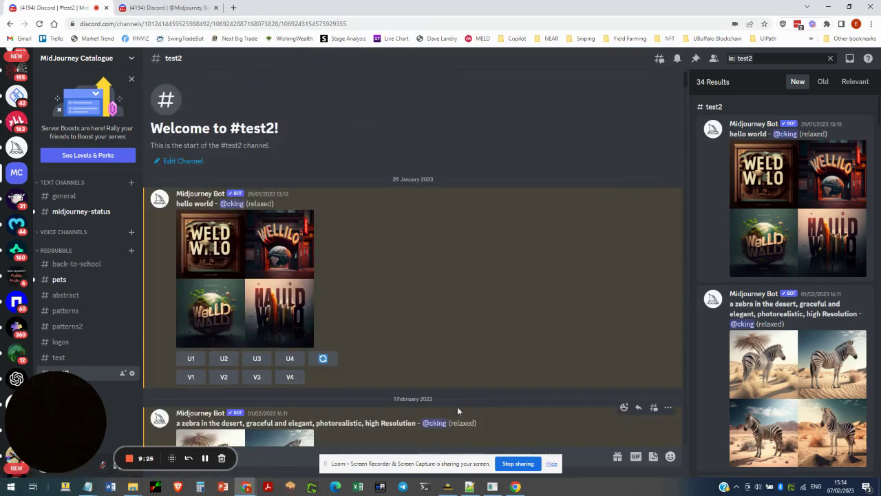
{"action": "scroll", "coordinate": [353, 315], "scroll_direction": "down", "scroll_amount": 3}
{"action": "scroll", "coordinate": [398, 320], "scroll_direction": "down", "scroll_amount": 1}
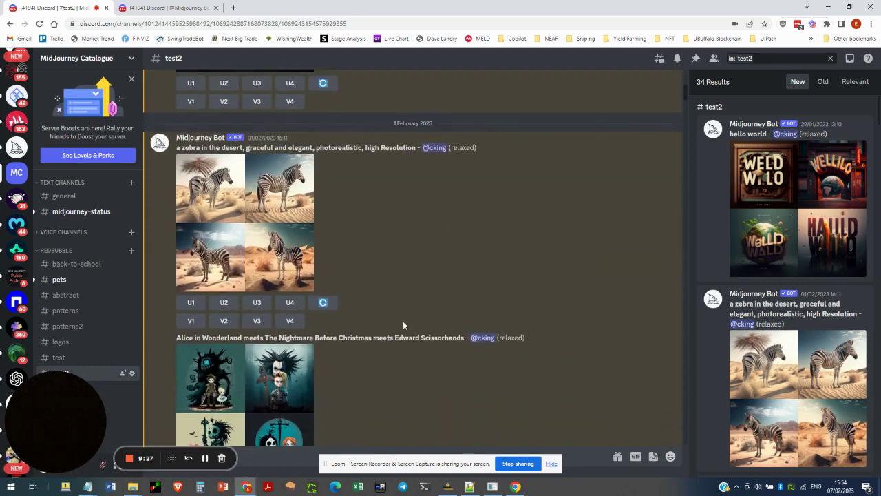
Restore the downloader and reposition it until the log confirms all test2 messages were reacted to
{"action": "mouse_move", "coordinate": [491, 489]}
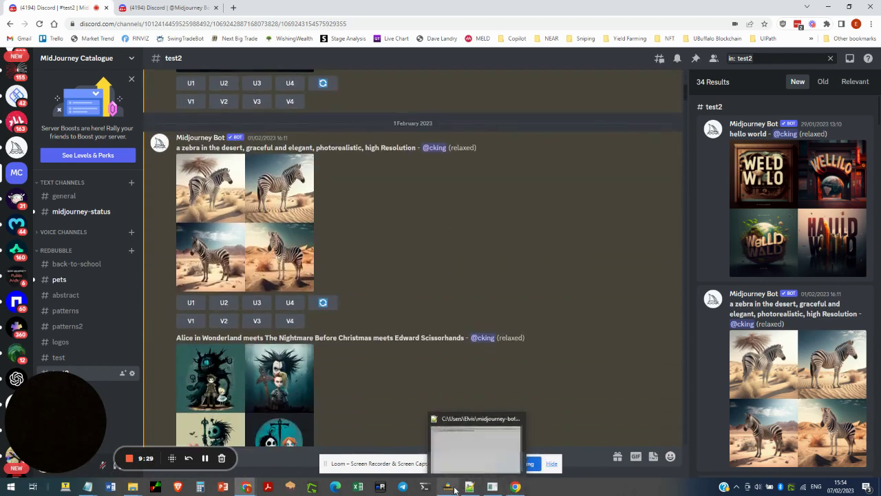
{"action": "left_click", "coordinate": [449, 487]}
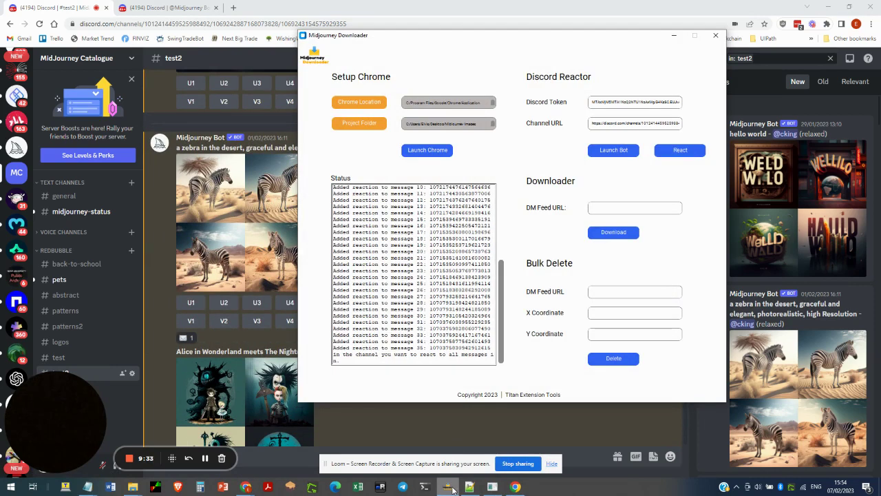
{"action": "scroll", "coordinate": [251, 270], "scroll_direction": "up", "scroll_amount": 2}
{"action": "scroll", "coordinate": [251, 270], "scroll_direction": "up", "scroll_amount": 3}
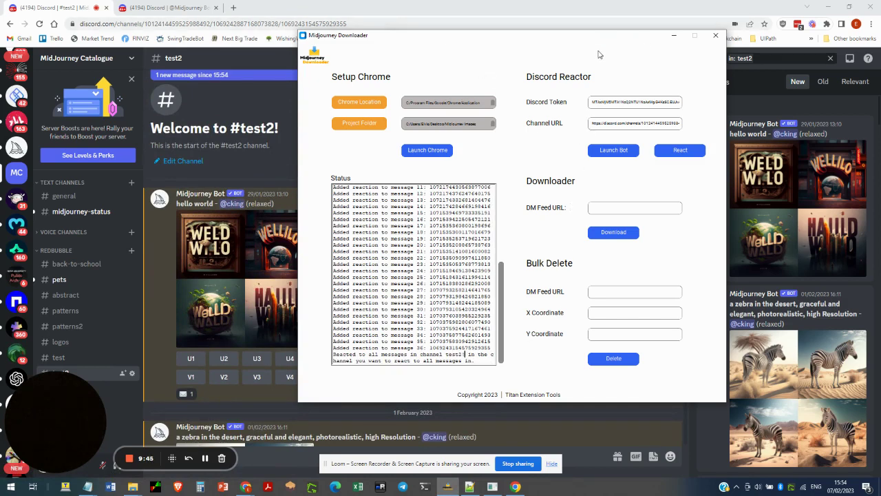
{"action": "left_click_drag", "start_coordinate": [573, 45], "coordinate": [517, 83]}
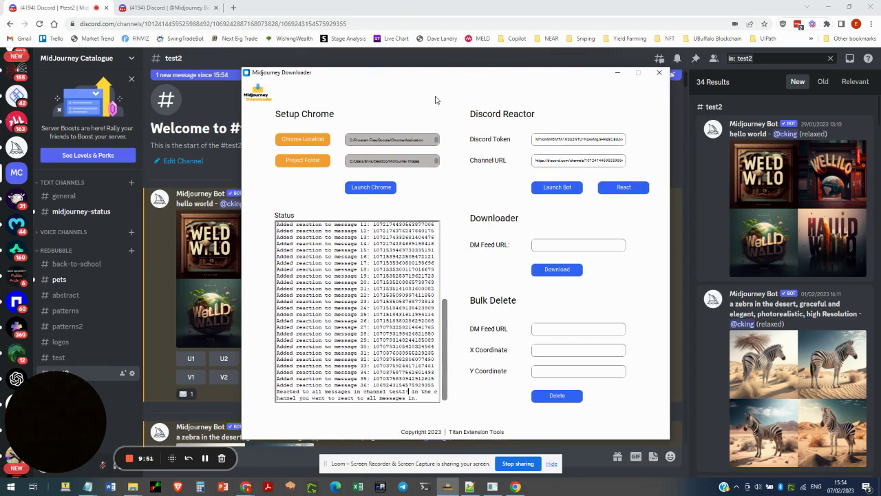
{"action": "left_click_drag", "start_coordinate": [408, 74], "coordinate": [491, 114]}
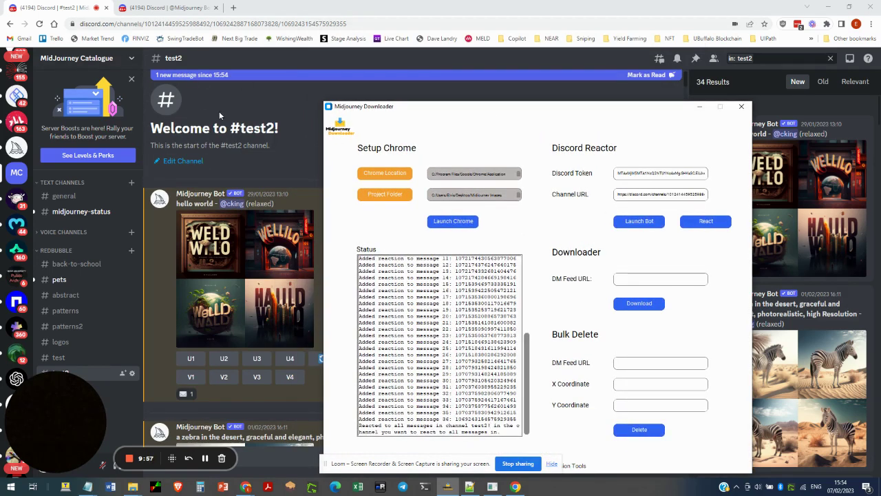
{"action": "mouse_move", "coordinate": [191, 399]}
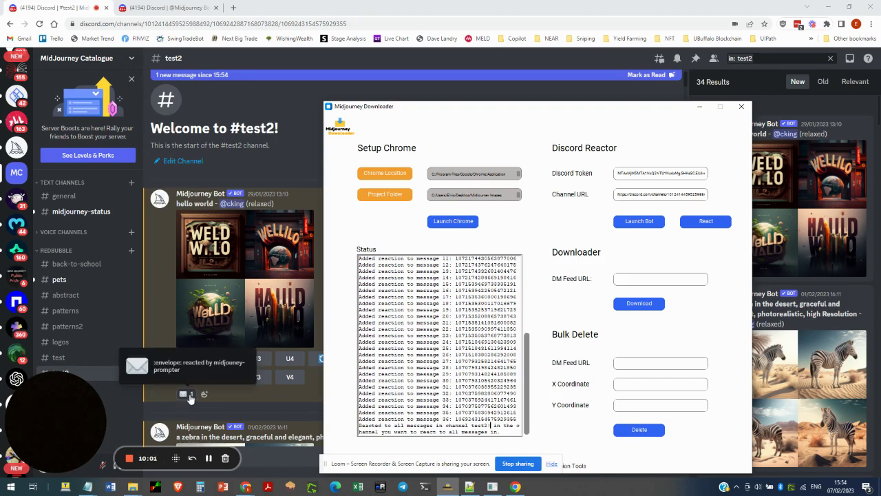
{"action": "scroll", "coordinate": [189, 398], "scroll_direction": "down", "scroll_amount": 2}
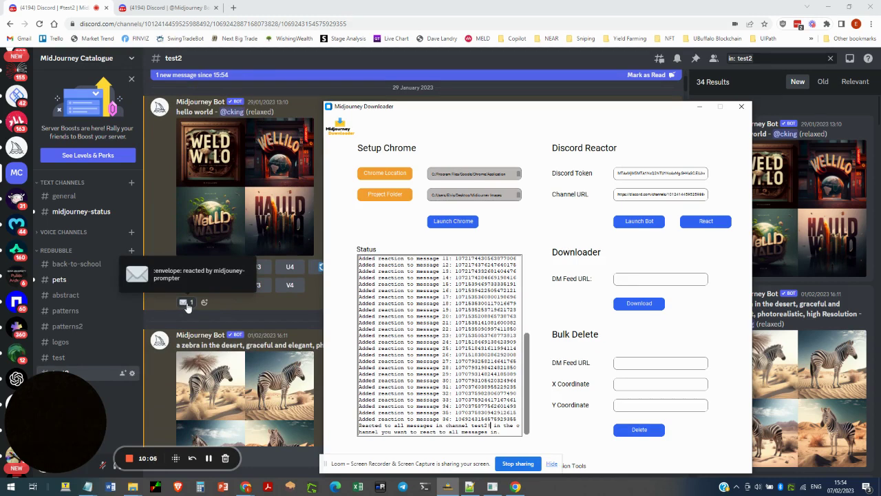
{"action": "scroll", "coordinate": [186, 307], "scroll_direction": "up", "scroll_amount": 2}
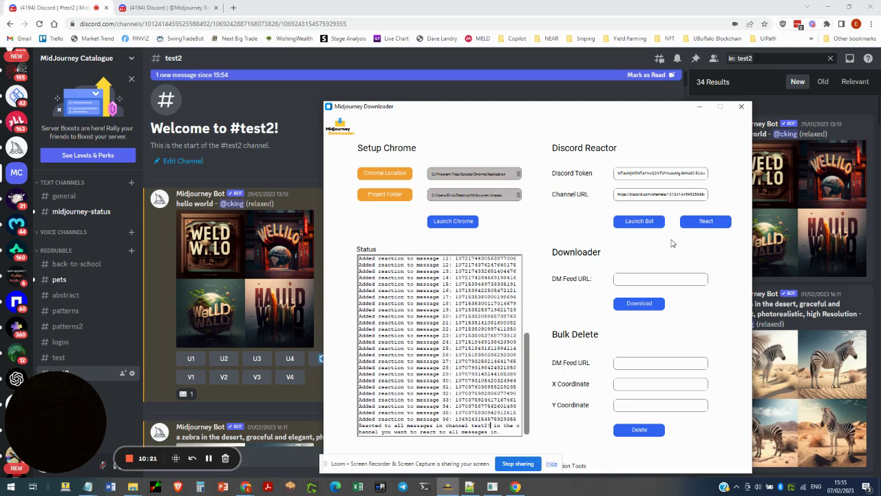
Run the Discord Reactor's React to click every envelope reaction, then check the hello world post
{"action": "left_click", "coordinate": [710, 223]}
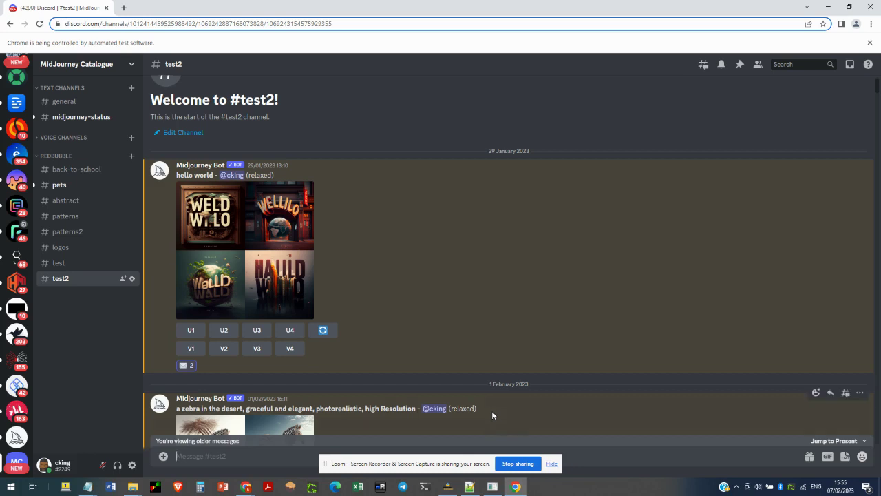
{"action": "left_click", "coordinate": [448, 487]}
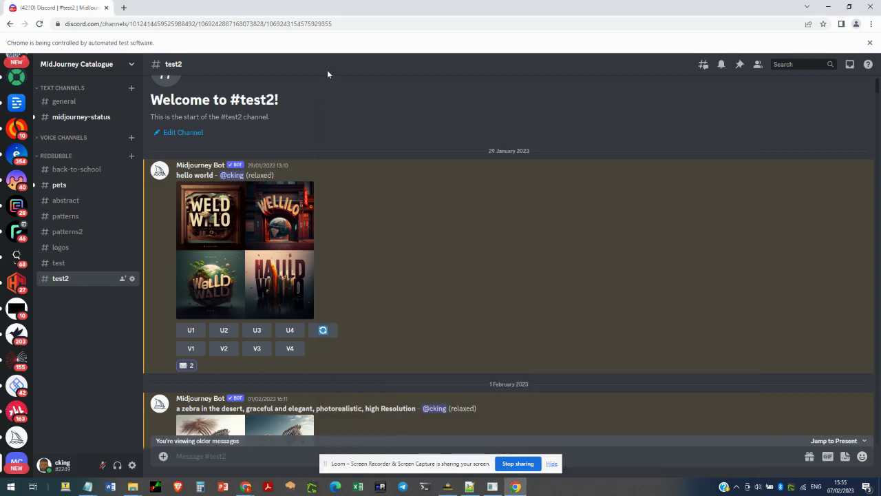
{"action": "left_click", "coordinate": [327, 70]}
{"action": "mouse_move", "coordinate": [190, 367]}
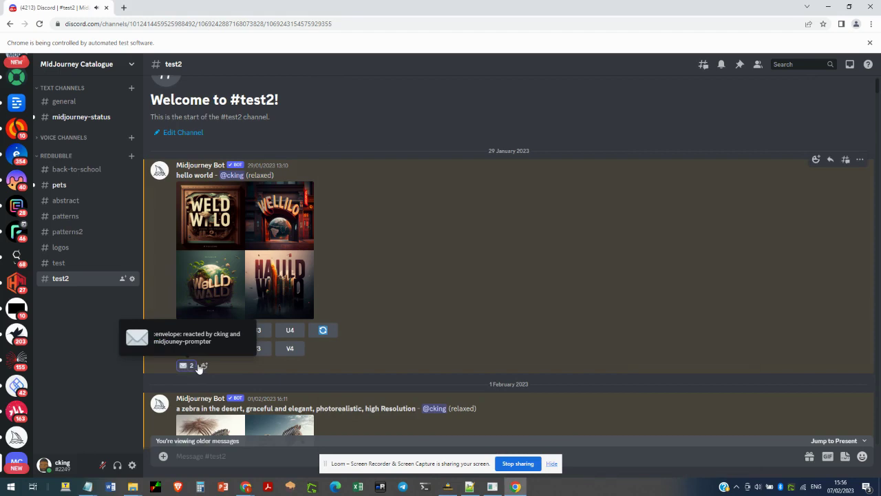
Scroll #test2 to its newest posts, ending at the bot's 'Reacted to all messages in channel!' message
{"action": "scroll", "coordinate": [823, 313], "scroll_direction": "down", "scroll_amount": 10}
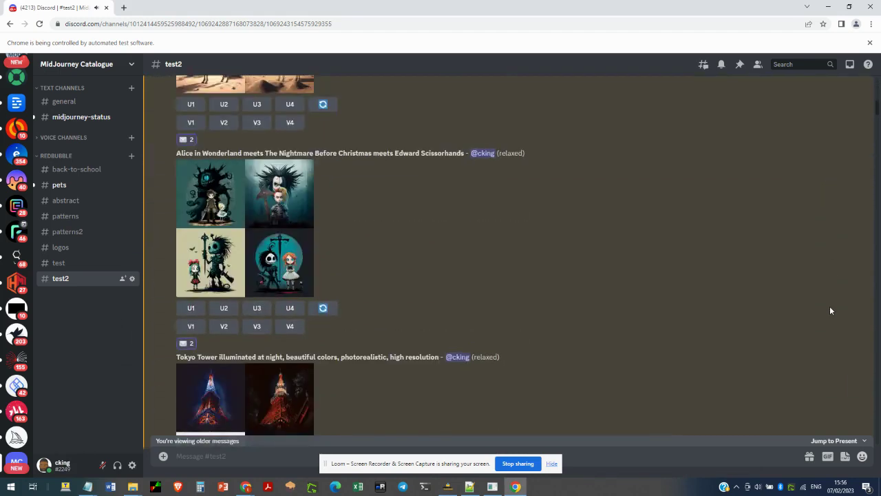
{"action": "scroll", "coordinate": [878, 126], "scroll_direction": "down", "scroll_amount": 10}
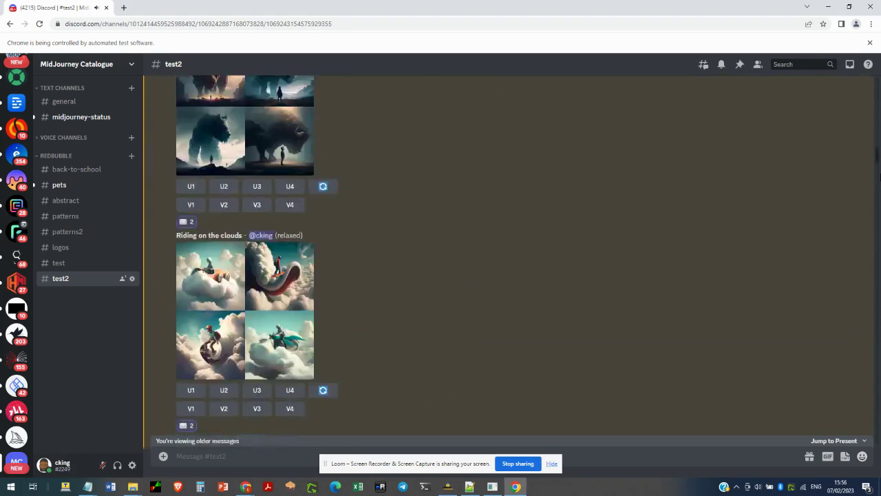
{"action": "left_click_drag", "start_coordinate": [878, 196], "coordinate": [879, 433]}
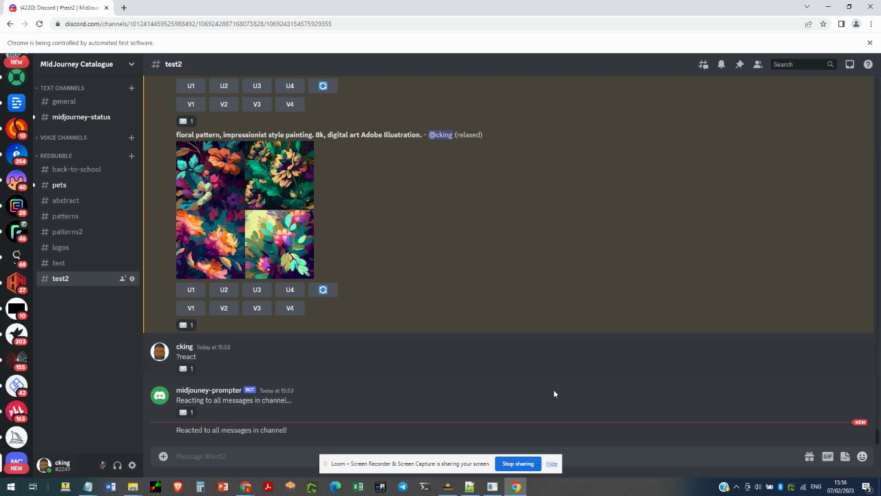
Let the downloader finish reacting to all 36 messages, then return to #test2 showing 2 envelope reactions each
{"action": "left_click", "coordinate": [449, 487]}
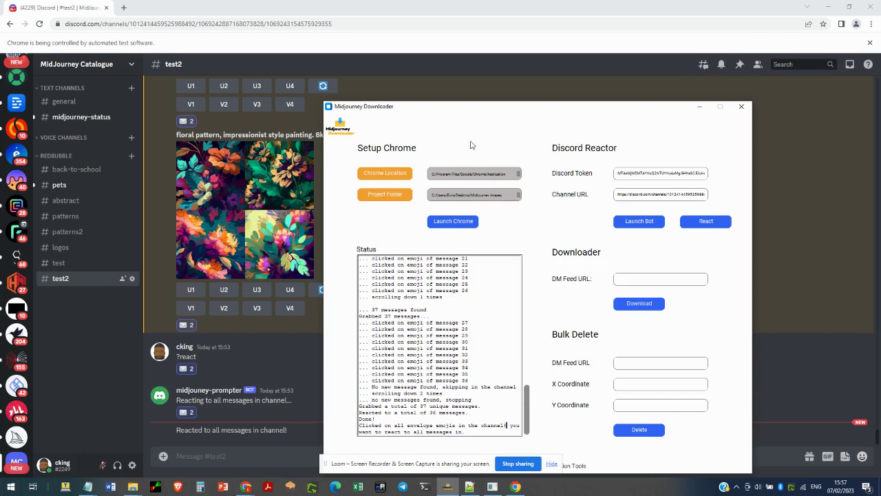
{"action": "left_click", "coordinate": [455, 67]}
{"action": "scroll", "coordinate": [19, 131], "scroll_direction": "up", "scroll_amount": 5}
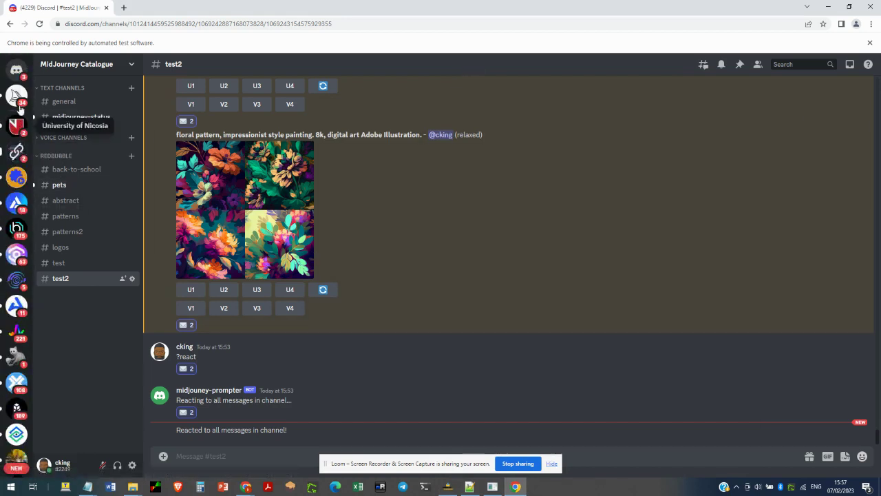
Browse the Midjourney Bot DM's generated images back to the top, then bring the downloader forward
{"action": "left_click", "coordinate": [18, 98]}
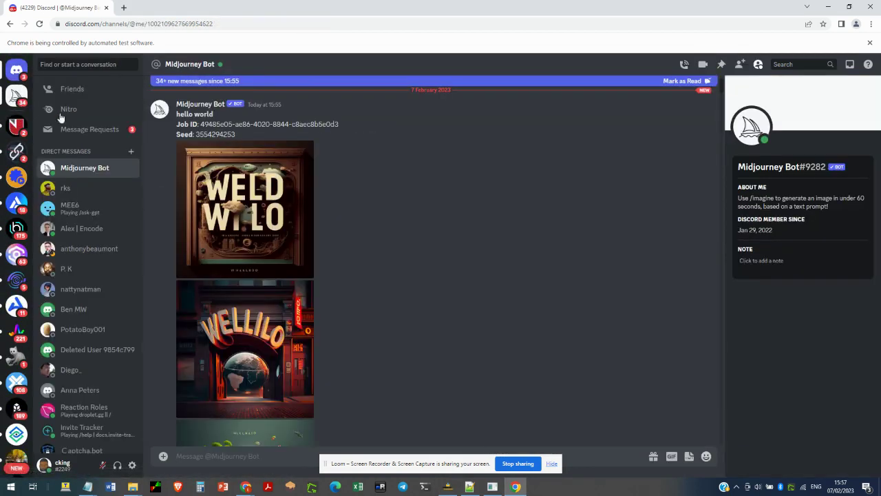
{"action": "scroll", "coordinate": [258, 264], "scroll_direction": "down", "scroll_amount": 5}
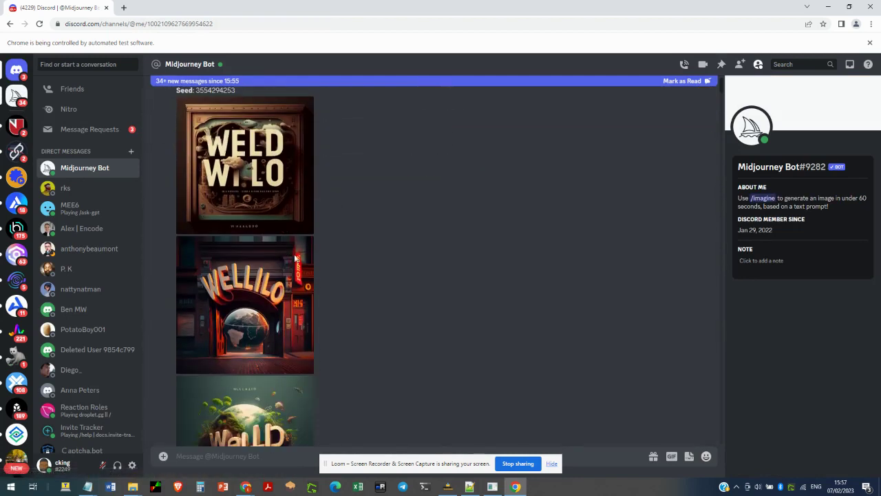
{"action": "scroll", "coordinate": [258, 242], "scroll_direction": "down", "scroll_amount": 10}
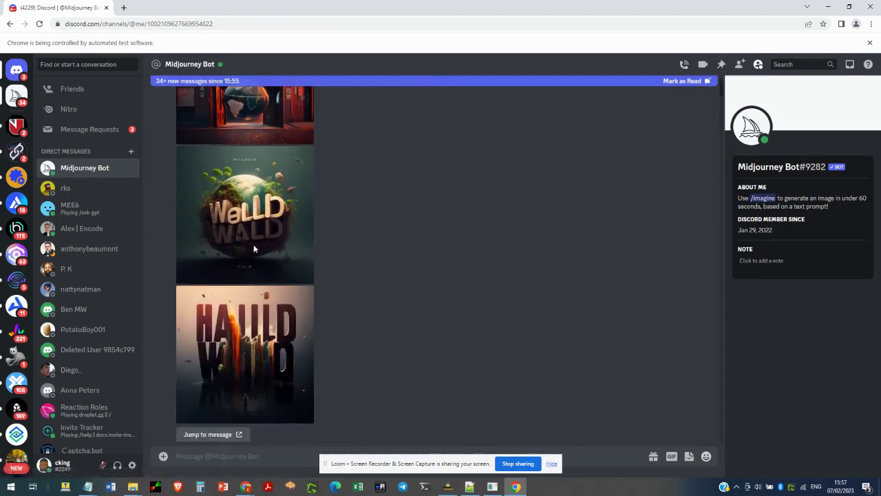
{"action": "scroll", "coordinate": [260, 273], "scroll_direction": "down", "scroll_amount": 10}
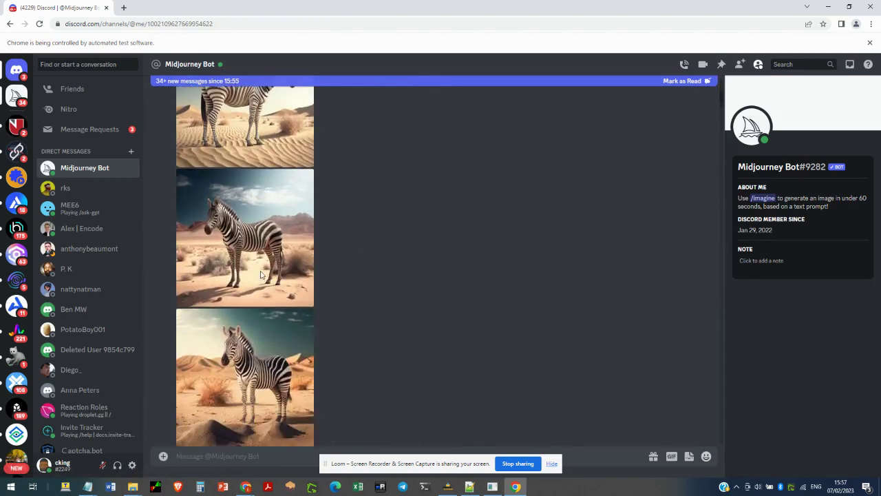
{"action": "scroll", "coordinate": [261, 274], "scroll_direction": "down", "scroll_amount": 10}
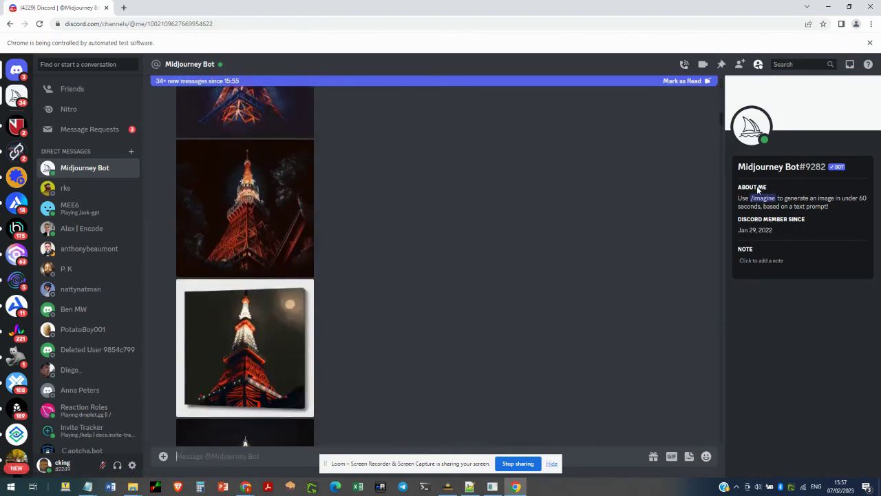
{"action": "left_click_drag", "start_coordinate": [724, 128], "coordinate": [727, 81]}
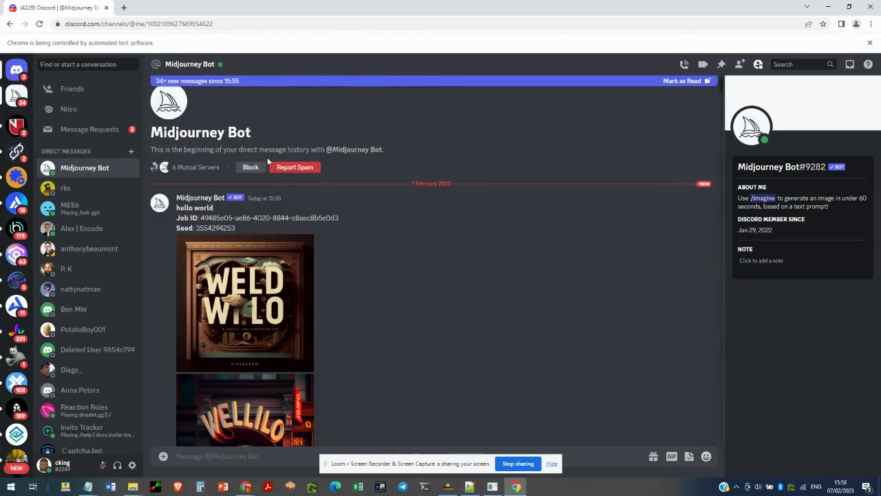
{"action": "left_click", "coordinate": [451, 488]}
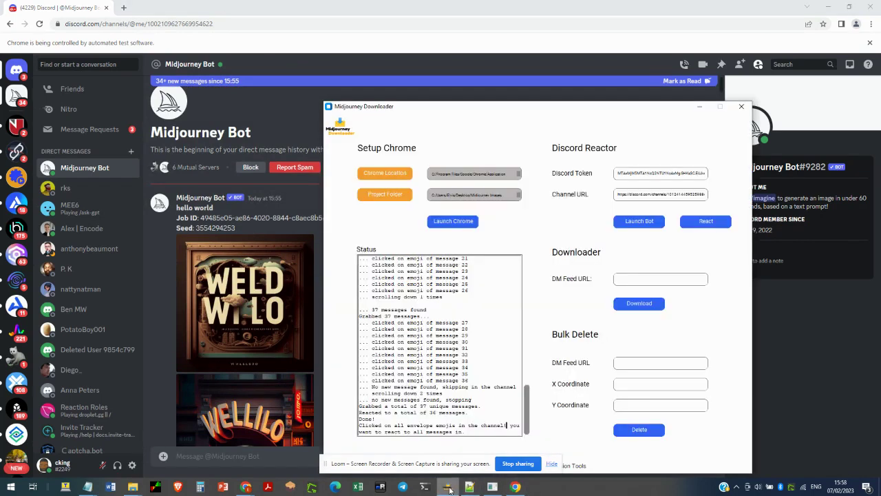
Search the DM for messages from Midjourney Bot, sorted Old, and jump to the first 'hello world' post
{"action": "left_click", "coordinate": [617, 278]}
{"action": "left_click", "coordinate": [287, 48]}
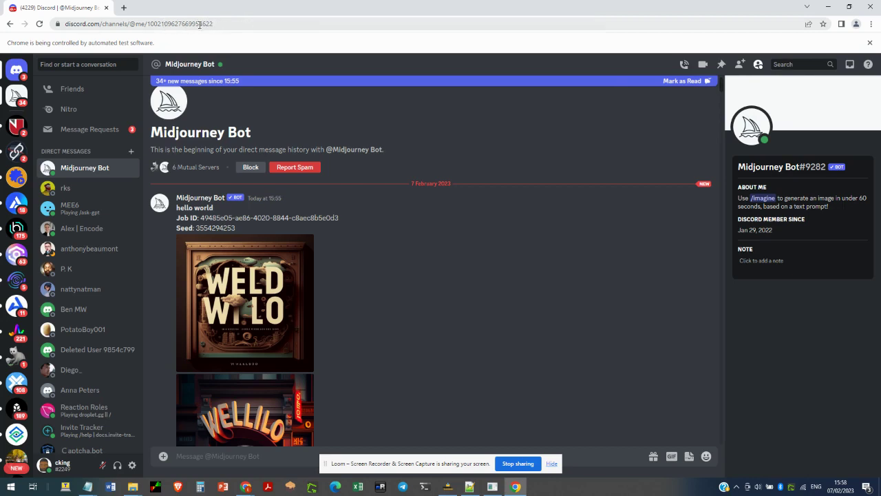
{"action": "left_click", "coordinate": [797, 66]}
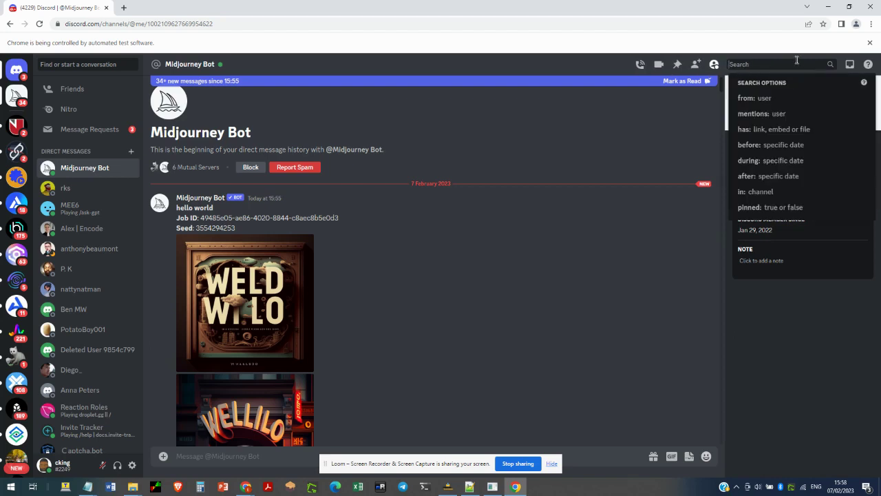
{"action": "left_click", "coordinate": [758, 99]}
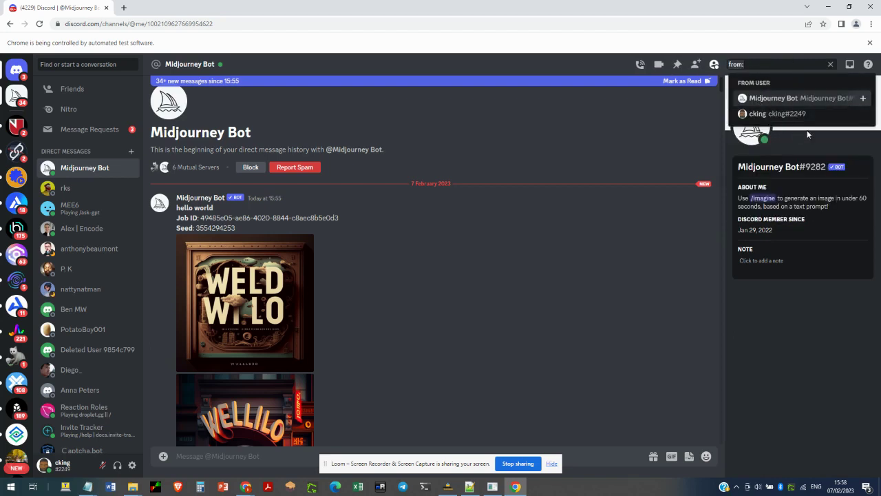
{"action": "left_click", "coordinate": [784, 98]}
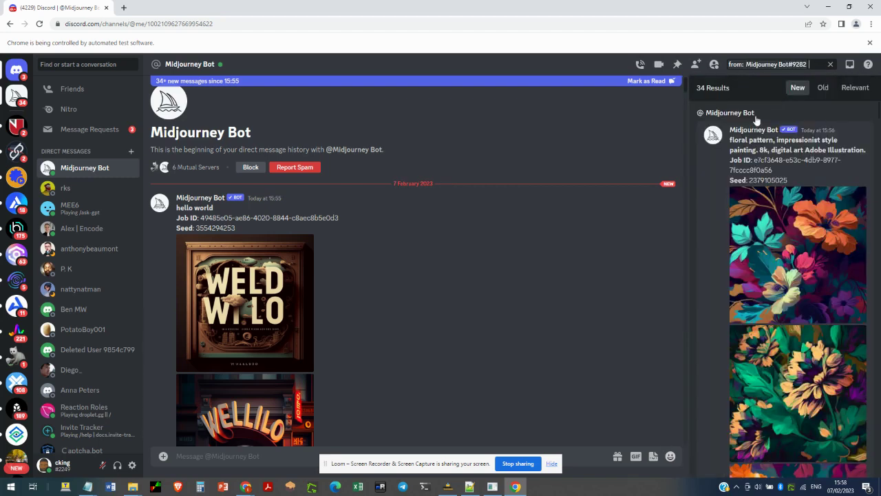
{"action": "left_click", "coordinate": [824, 88]}
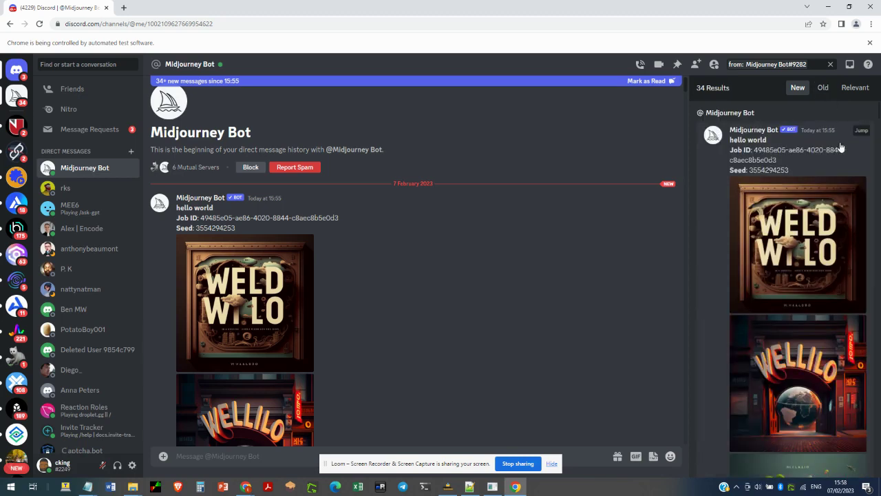
{"action": "left_click", "coordinate": [860, 130]}
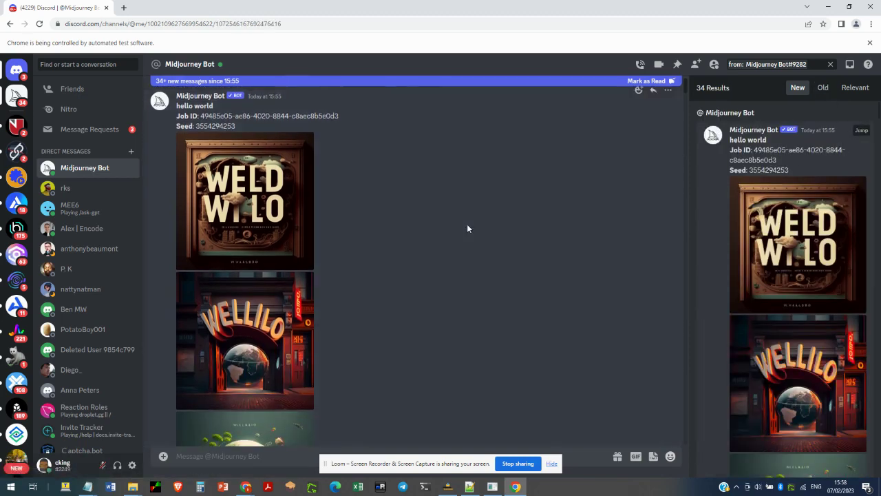
{"action": "scroll", "coordinate": [374, 217], "scroll_direction": "up", "scroll_amount": 2}
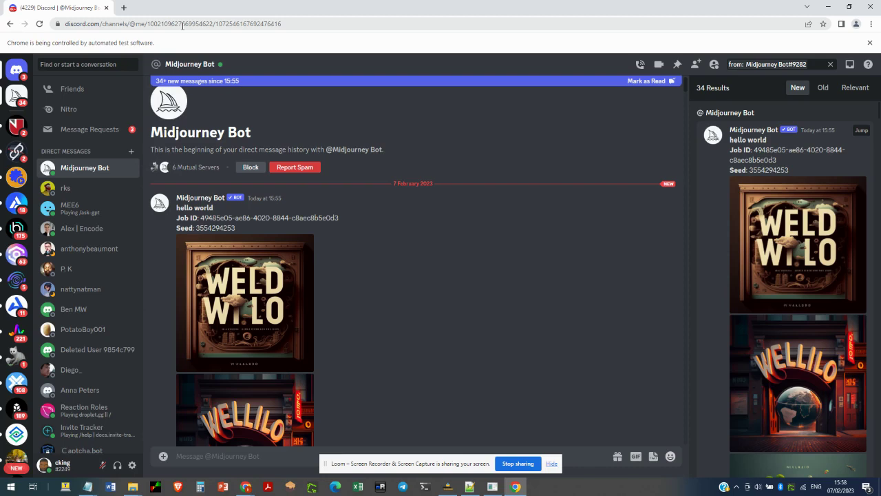
Copy the Discord message link from Chrome's address bar
{"action": "left_click", "coordinate": [184, 25]}
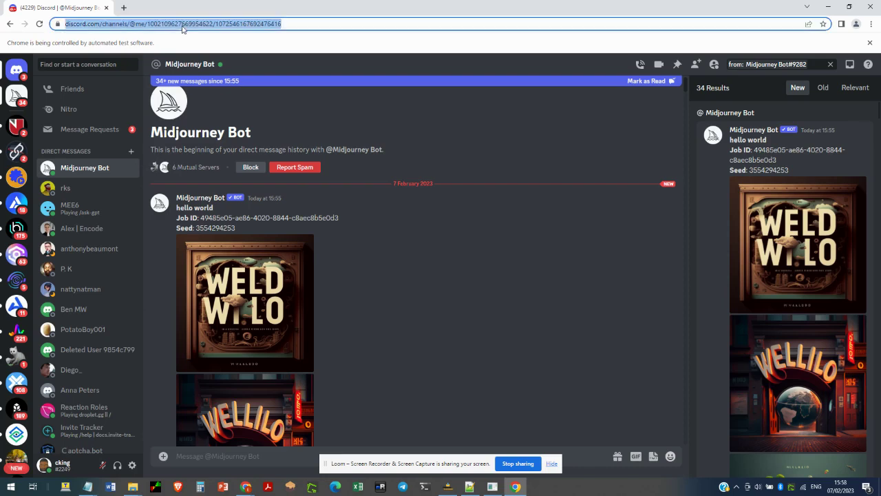
{"action": "right_click", "coordinate": [183, 29]}
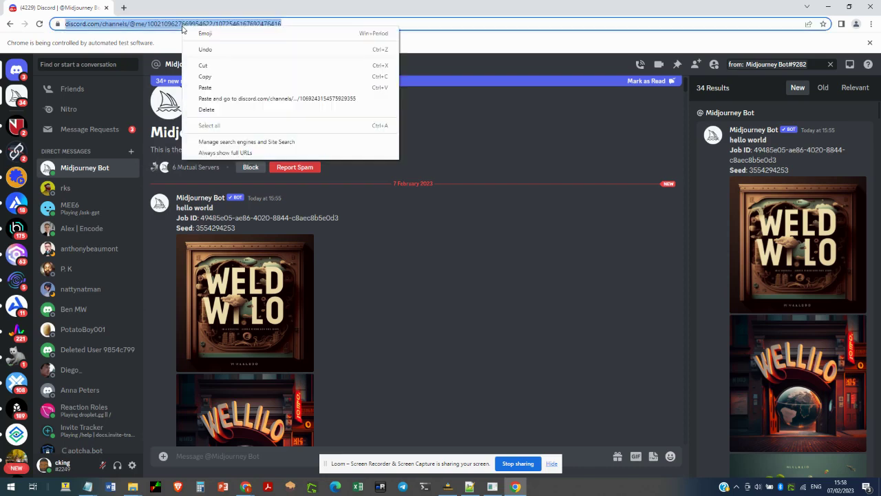
{"action": "left_click", "coordinate": [205, 76]}
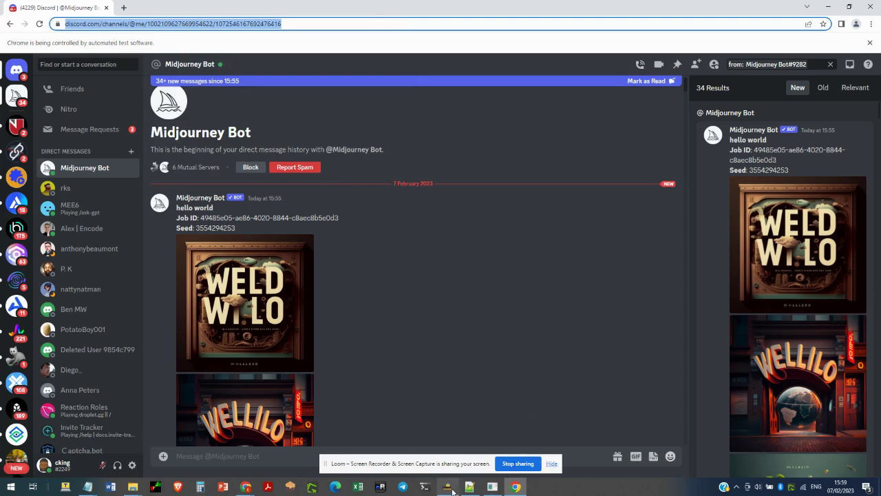
Paste the link into Midjourney Downloader's DM Feed URL field and start the download
{"action": "left_click", "coordinate": [451, 489]}
{"action": "left_click", "coordinate": [639, 279]}
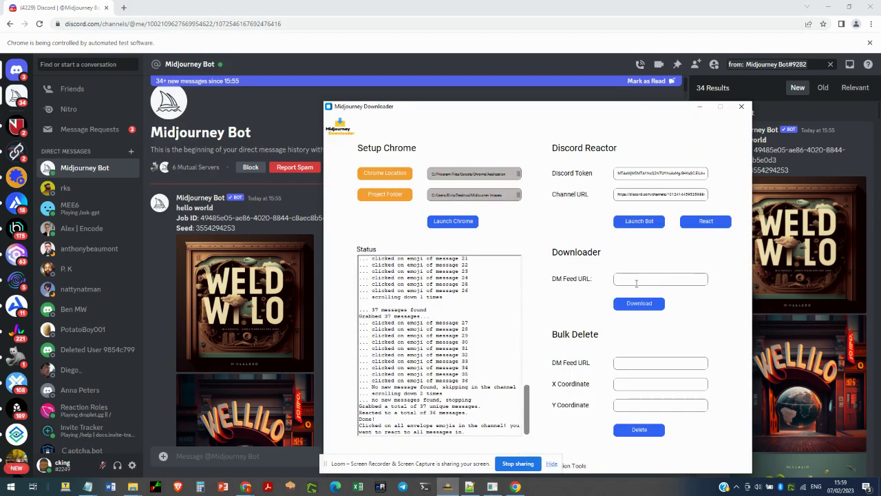
{"action": "right_click", "coordinate": [636, 282]}
{"action": "left_click", "coordinate": [654, 306]}
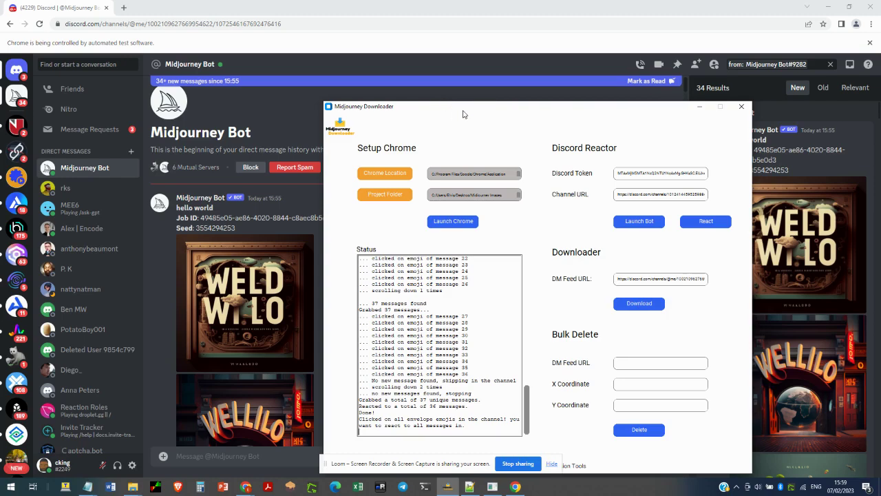
{"action": "left_click_drag", "start_coordinate": [462, 111], "coordinate": [461, 91]}
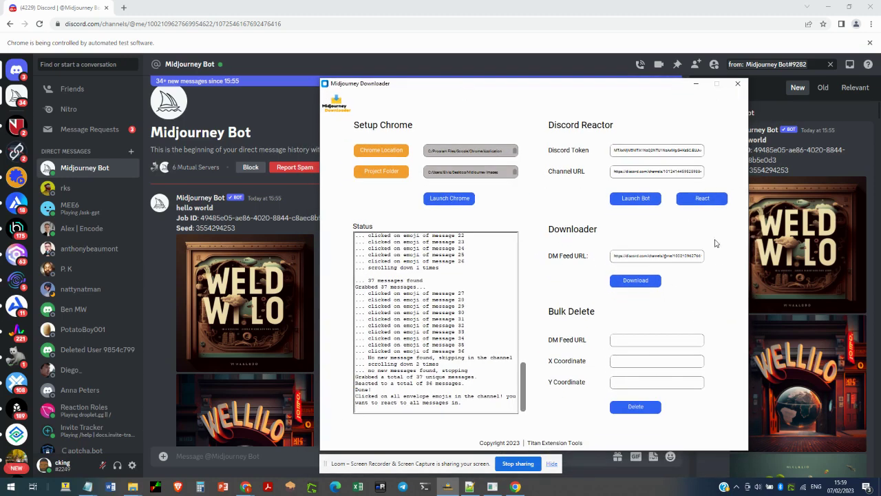
{"action": "left_click", "coordinate": [635, 281]}
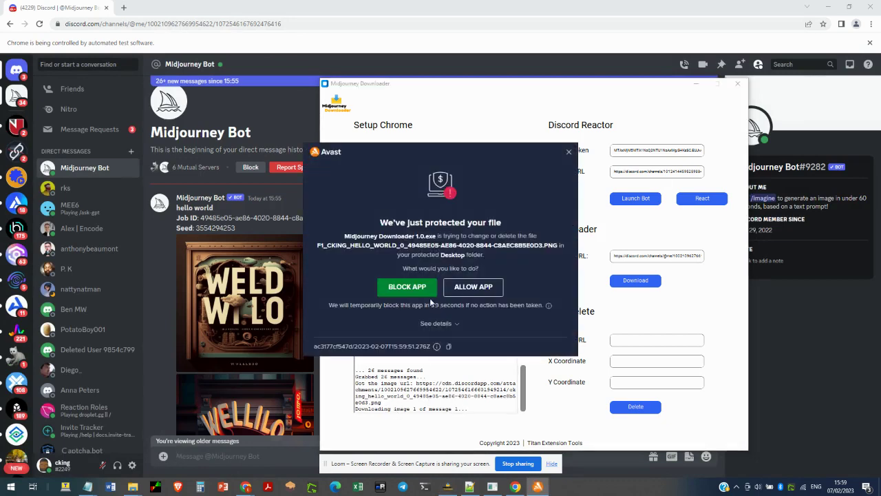
Allow Midjourney Downloader in the Avast popup and dismiss the confirmation
{"action": "left_click", "coordinate": [474, 286]}
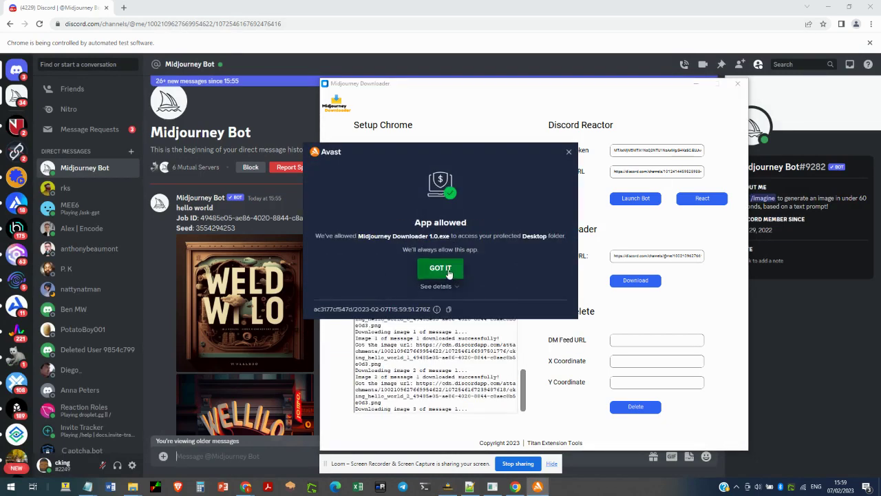
{"action": "left_click", "coordinate": [449, 273]}
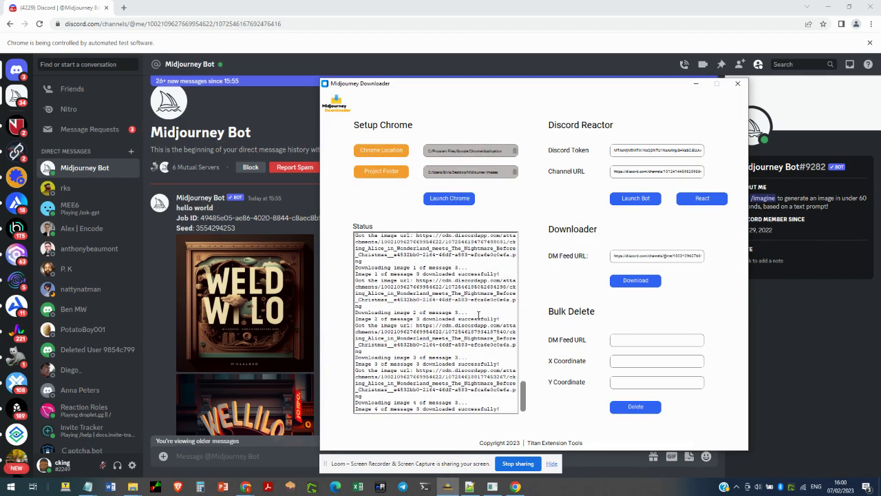
{"action": "left_click", "coordinate": [133, 486]}
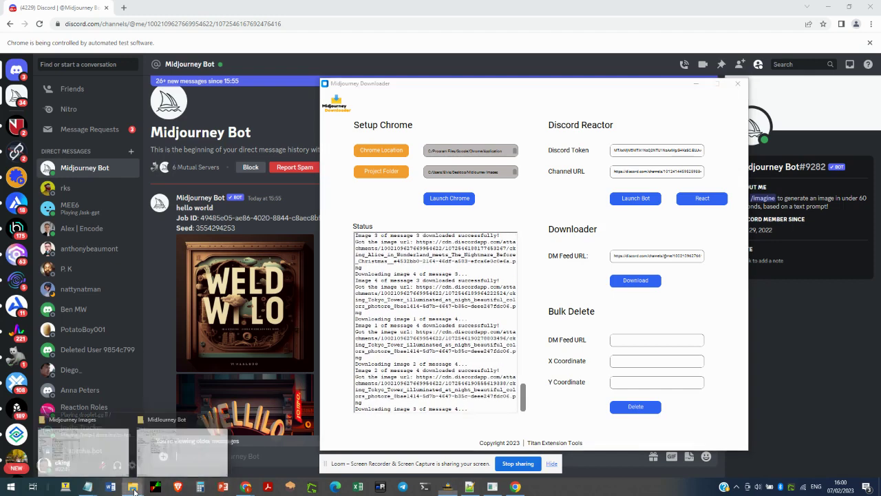
{"action": "left_click", "coordinate": [85, 447]}
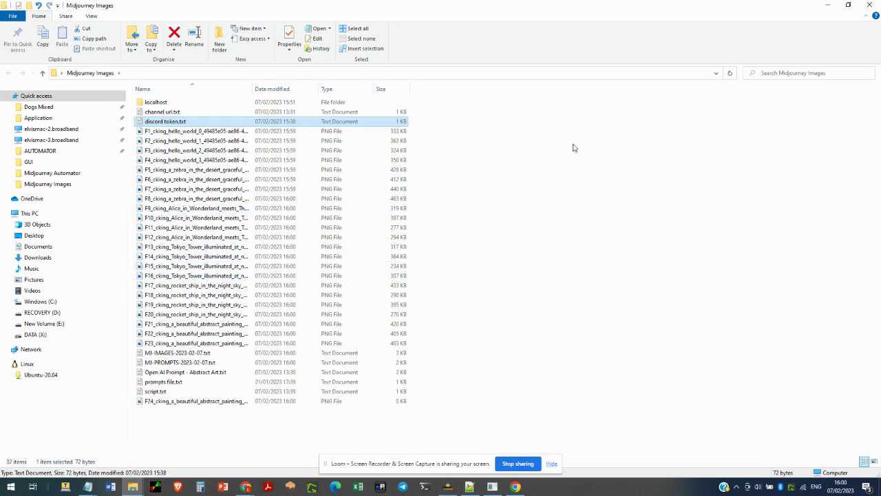
{"action": "left_click", "coordinate": [828, 6]}
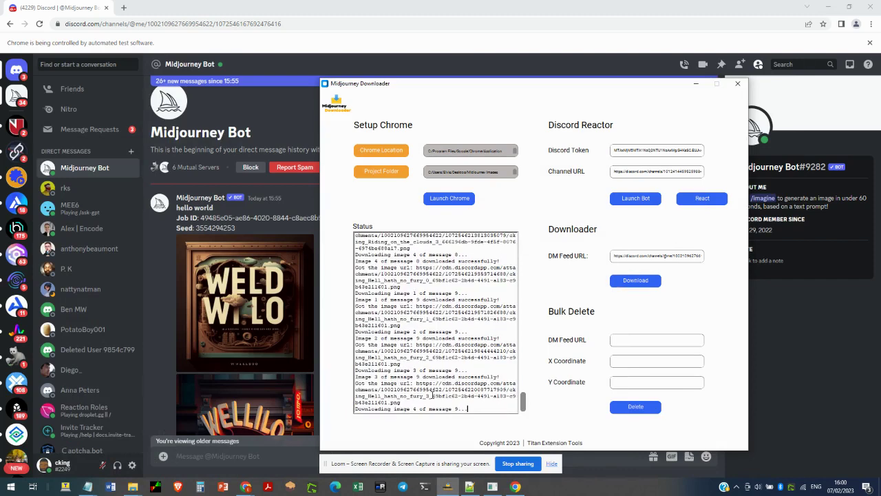
Minimise the downloader and scroll the Discord DMs while the images download
{"action": "left_click", "coordinate": [696, 84]}
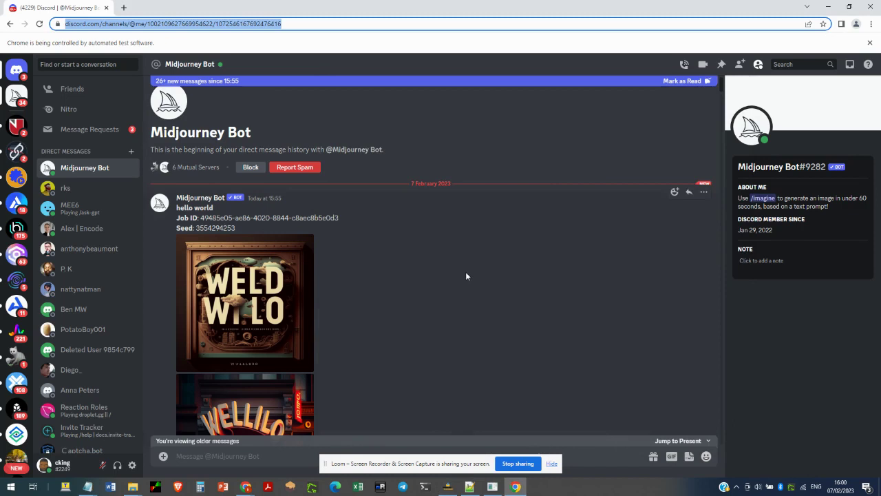
{"action": "scroll", "coordinate": [466, 276], "scroll_direction": "down", "scroll_amount": 3}
{"action": "scroll", "coordinate": [468, 276], "scroll_direction": "down", "scroll_amount": 5}
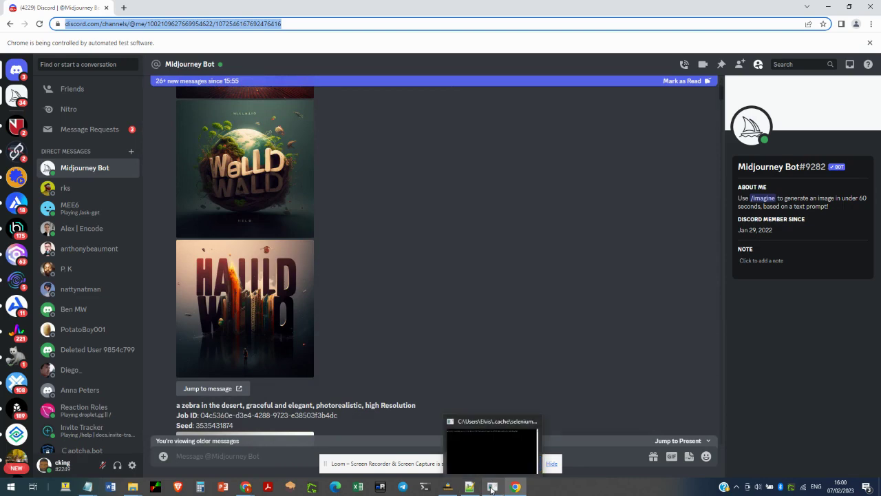
{"action": "left_click", "coordinate": [492, 489]}
{"action": "left_click", "coordinate": [492, 489]}
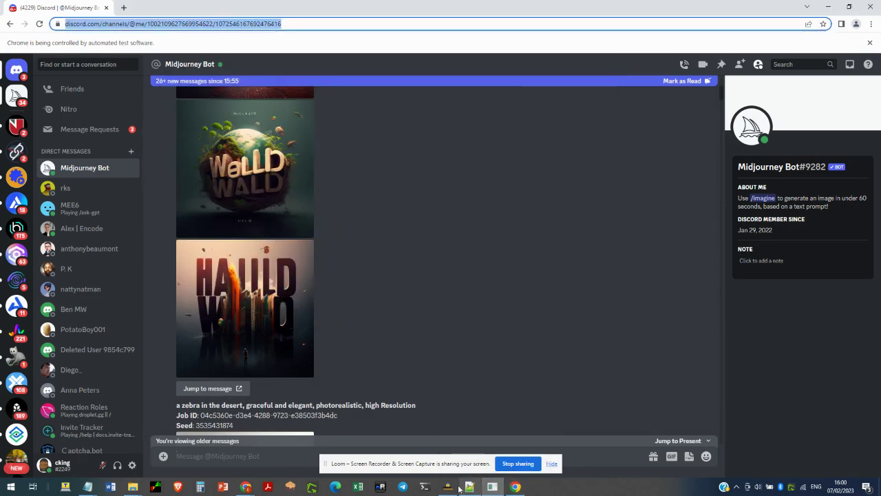
{"action": "left_click", "coordinate": [447, 487]}
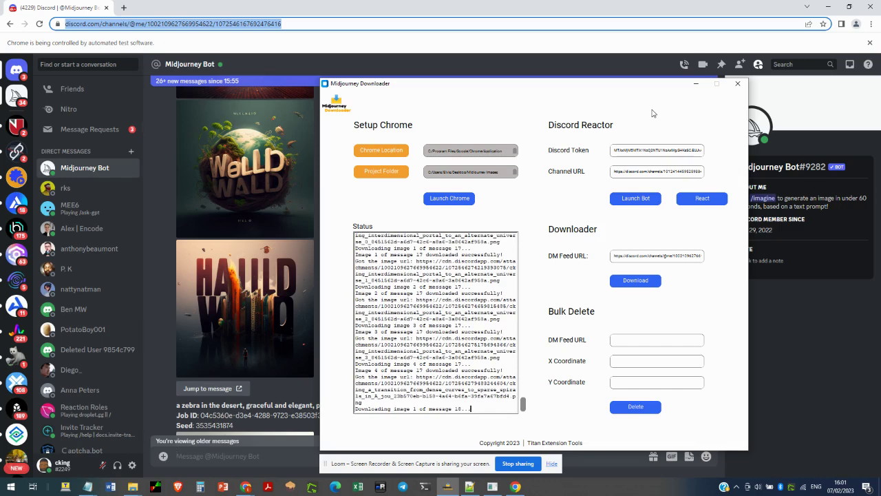
{"action": "left_click", "coordinate": [696, 87]}
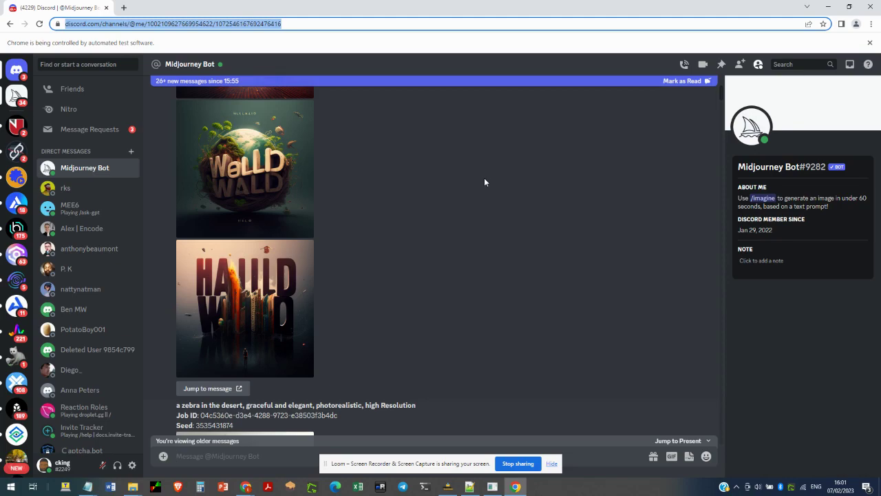
Switch between Discord and the downloader to monitor progress through message 34
{"action": "key", "text": "alt+Tab"}
{"action": "left_click", "coordinate": [460, 130]}
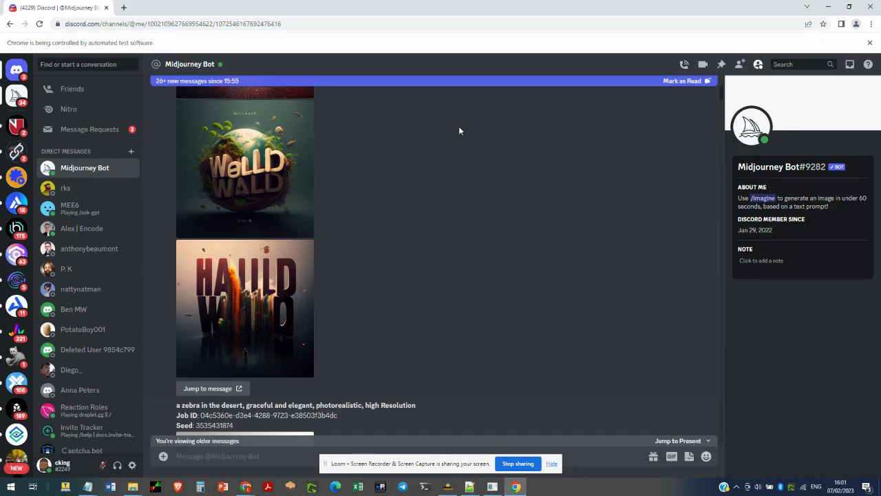
{"action": "key", "text": "End"}
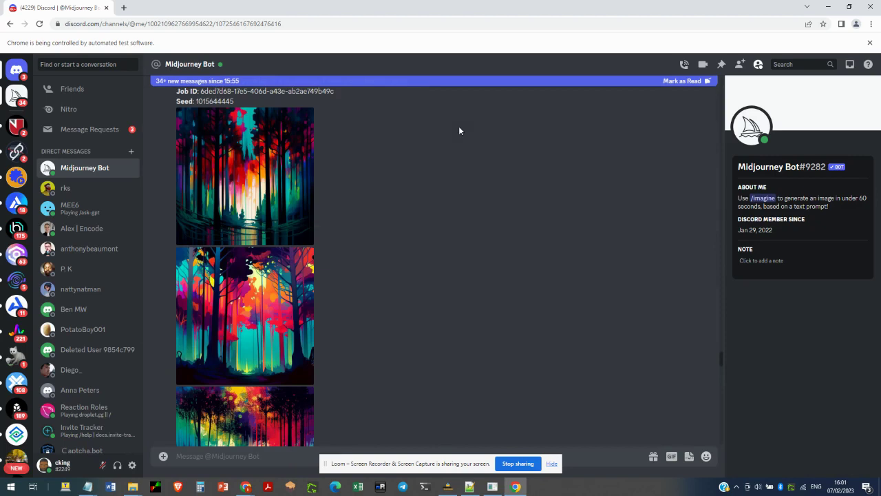
{"action": "key", "text": "alt+Tab"}
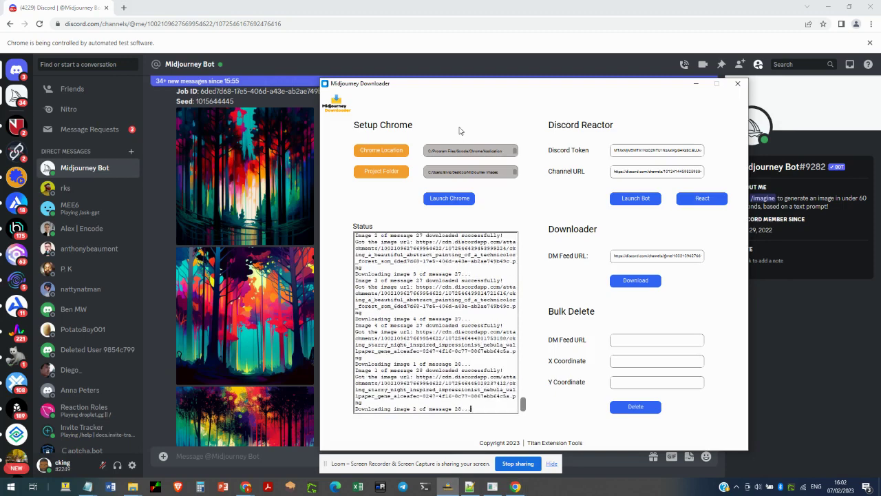
{"action": "key", "text": "alt+Tab"}
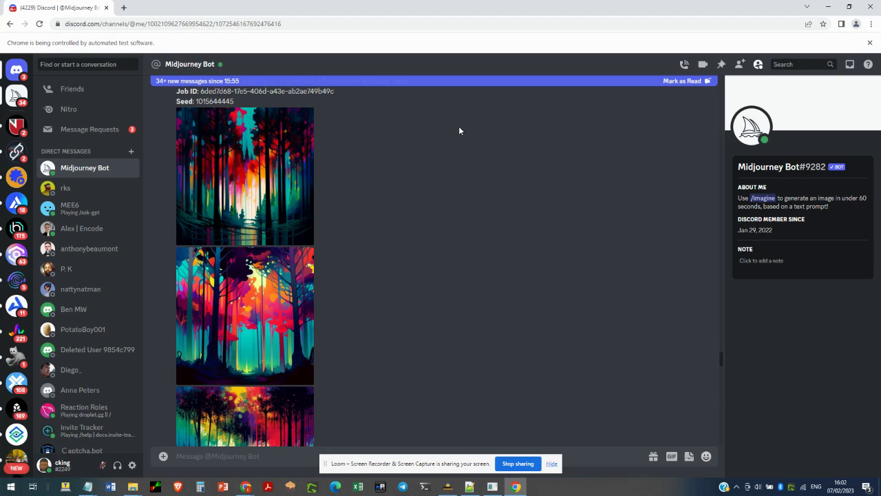
{"action": "key", "text": "alt+Tab"}
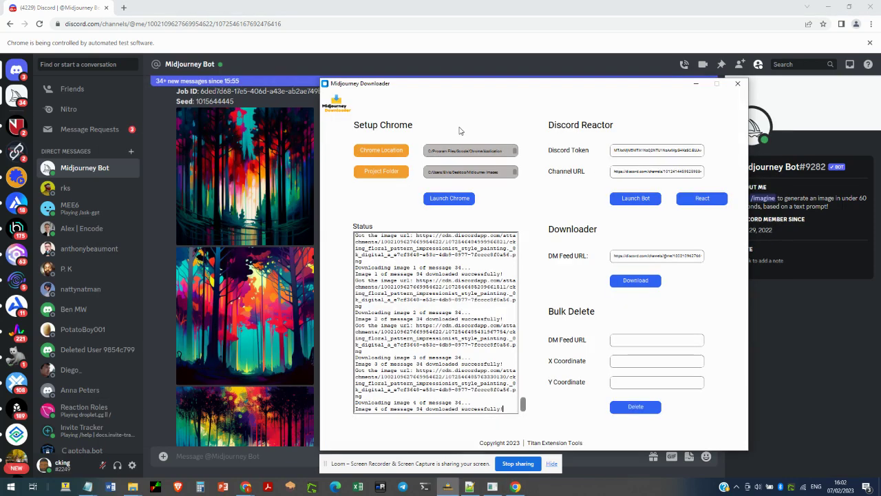
{"action": "key", "text": "alt+Tab"}
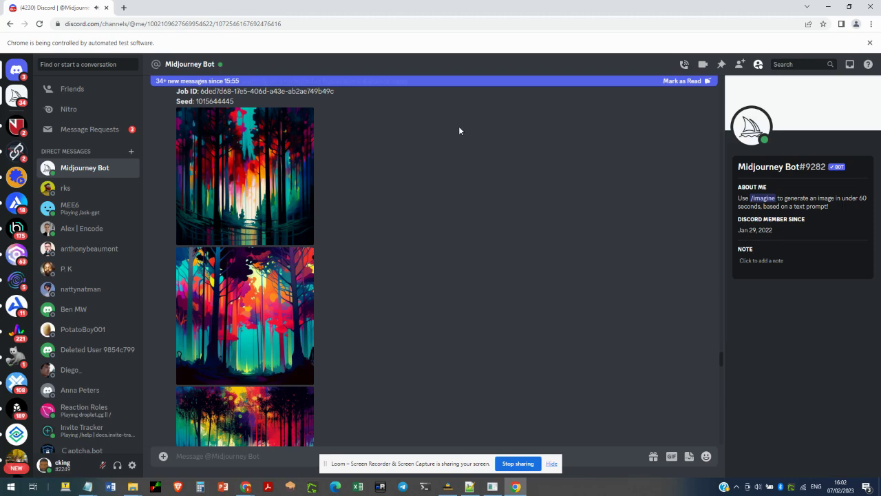
{"action": "key", "text": "alt+Tab"}
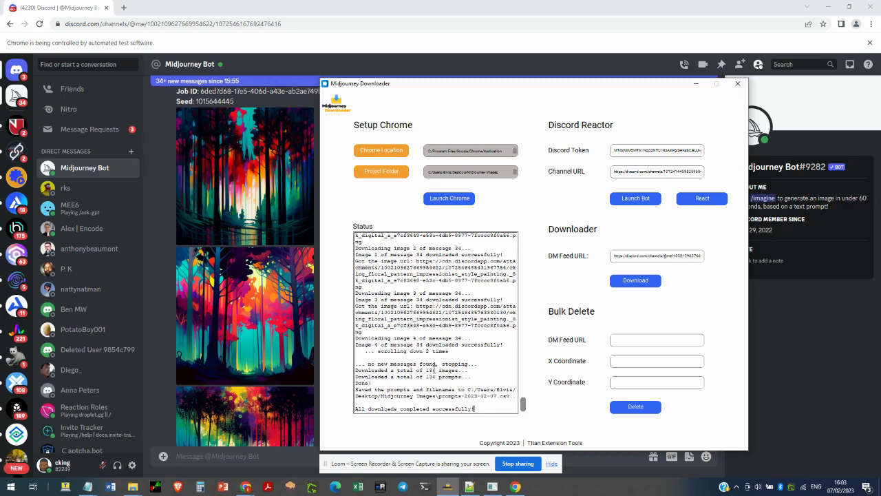
Switch to the Midjourney Images folder and open prompts-2023-02-07.csv in Excel
{"action": "key", "text": "alt+Tab"}
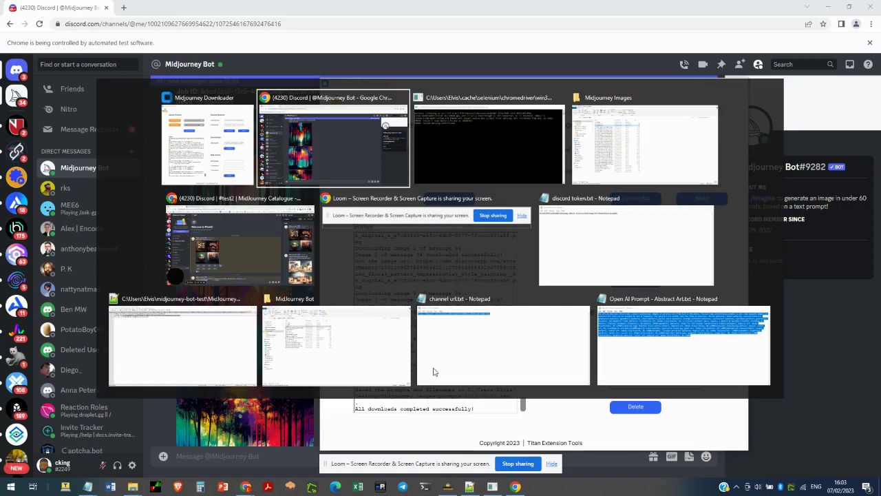
{"action": "key", "text": "alt+Tab"}
{"action": "key", "text": "alt+Tab"}
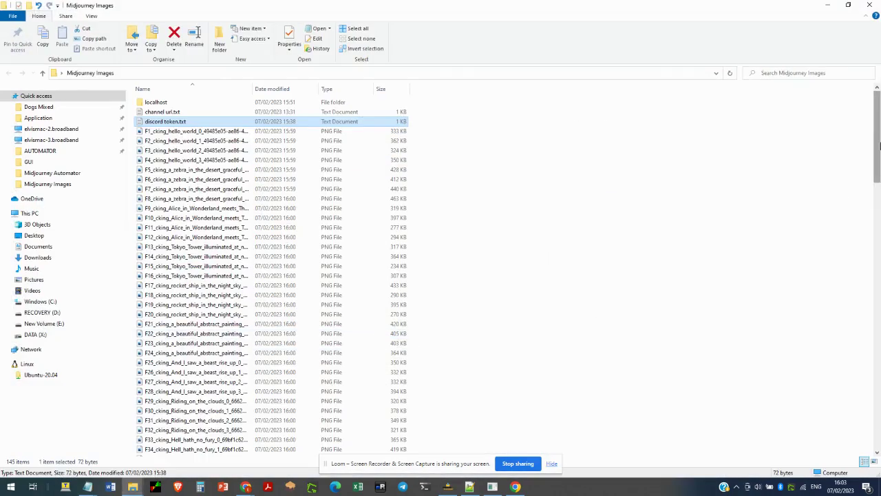
{"action": "left_click_drag", "start_coordinate": [879, 145], "coordinate": [878, 420]}
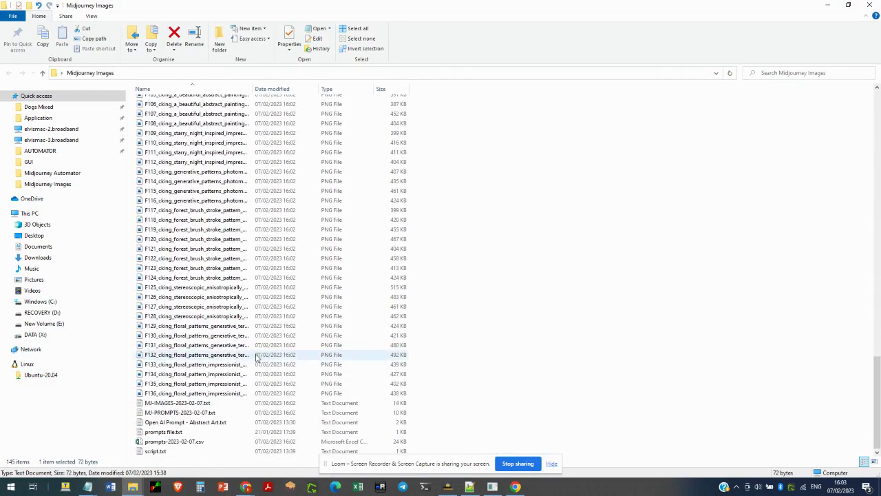
{"action": "double_click", "coordinate": [187, 443]}
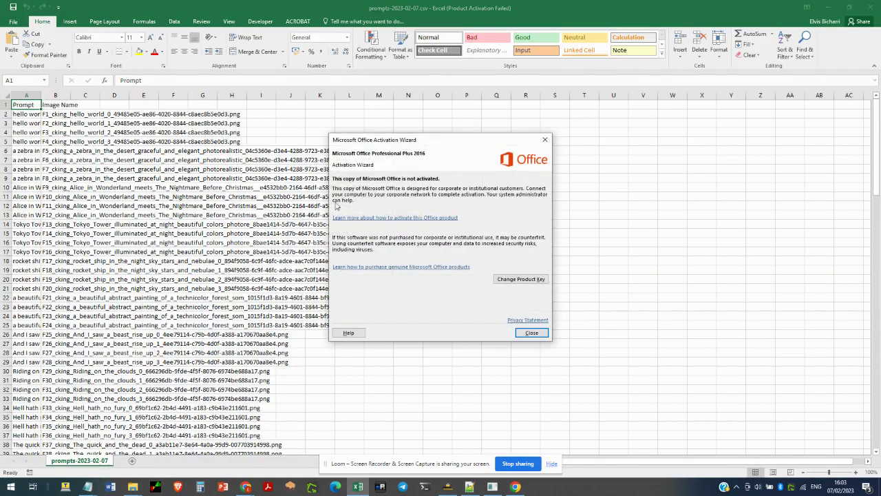
Dismiss the activation notice, autofit the Prompt column, and select several prompt rows
{"action": "left_click", "coordinate": [527, 333]}
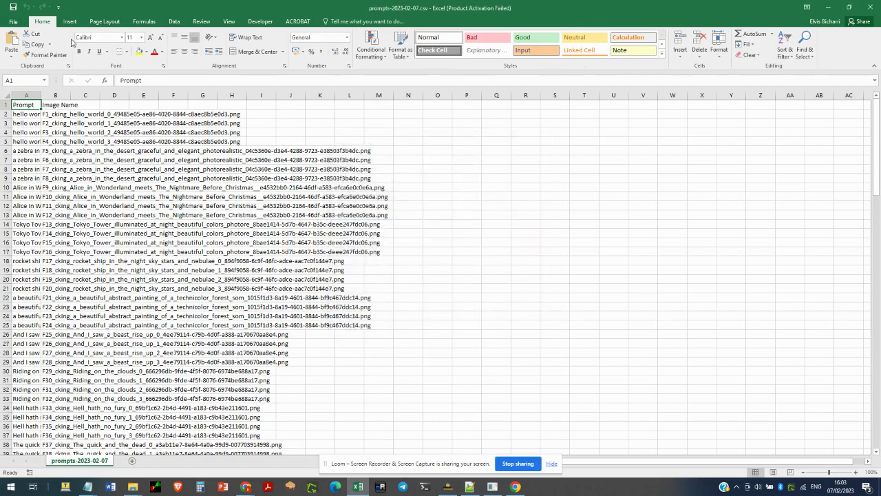
{"action": "double_click", "coordinate": [41, 95]}
{"action": "left_click_drag", "start_coordinate": [48, 115], "coordinate": [56, 142]}
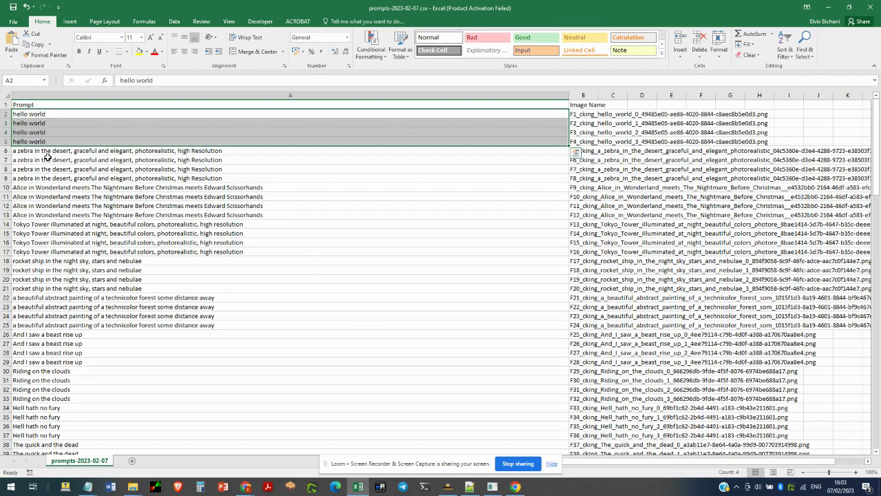
{"action": "left_click_drag", "start_coordinate": [47, 152], "coordinate": [50, 178]}
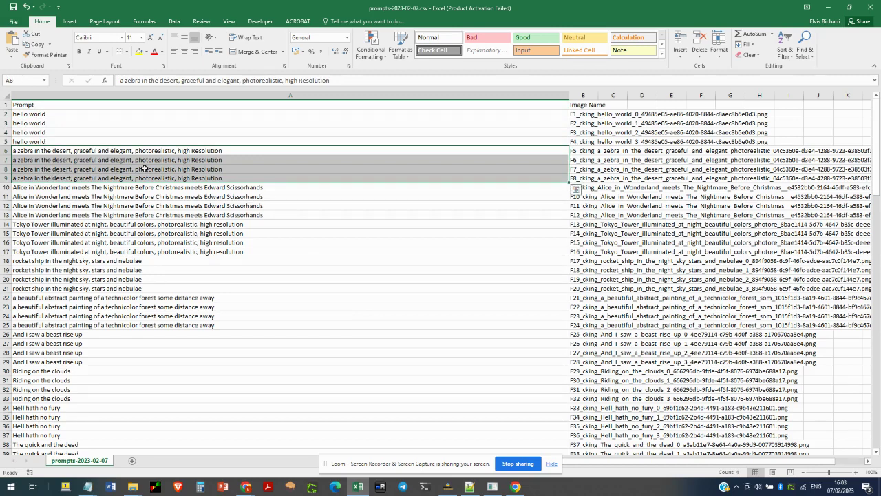
{"action": "left_click_drag", "start_coordinate": [69, 192], "coordinate": [73, 220]}
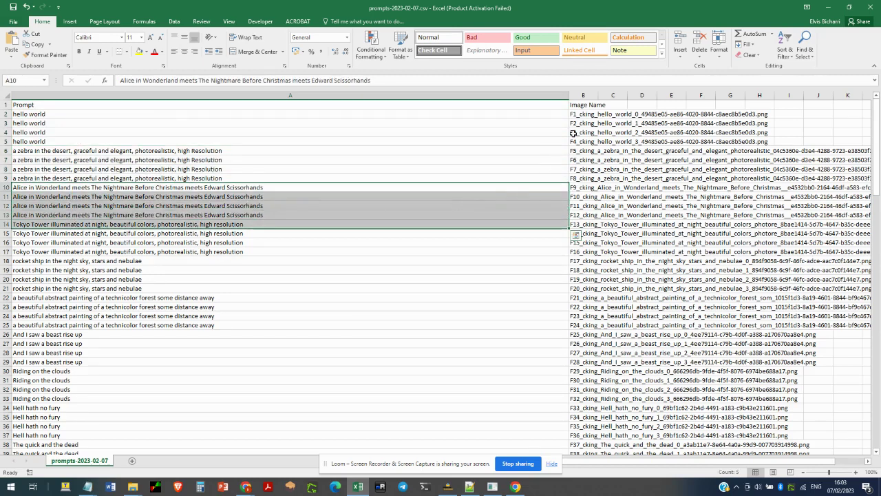
Autofit the Image Name column and scroll through the 136 prompt entries
{"action": "double_click", "coordinate": [599, 94]}
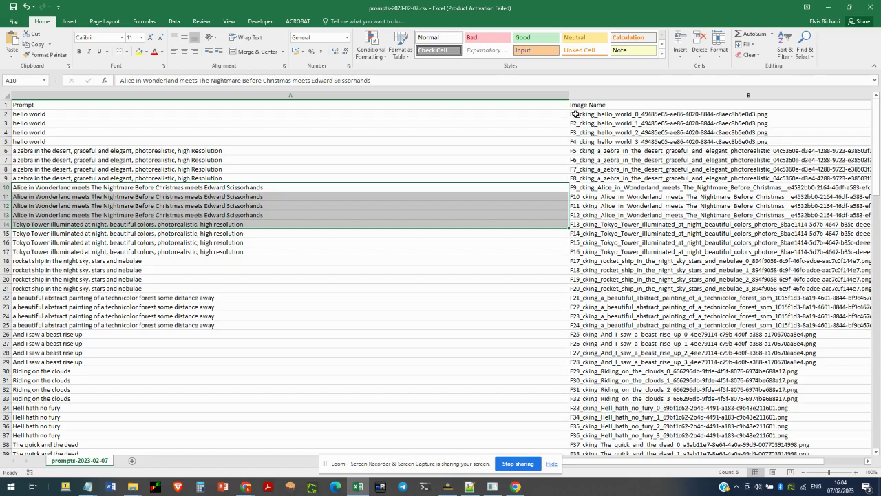
{"action": "scroll", "coordinate": [586, 241], "scroll_direction": "down", "scroll_amount": 11}
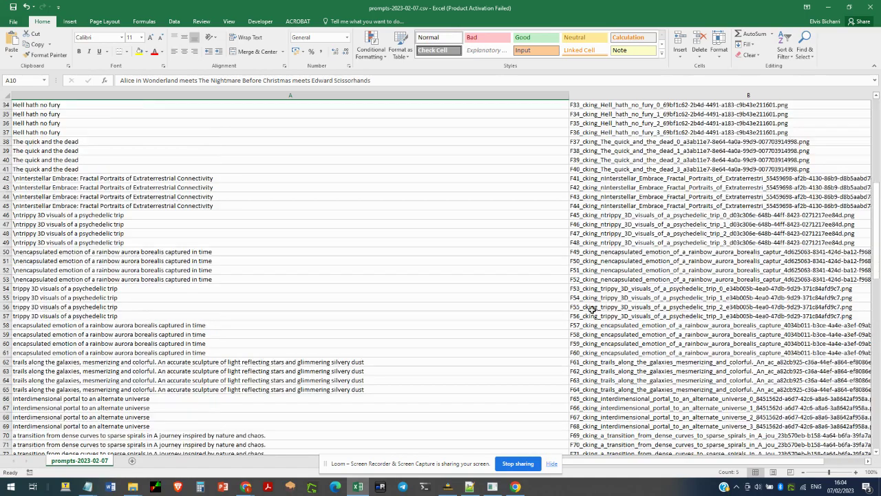
{"action": "scroll", "coordinate": [592, 310], "scroll_direction": "down", "scroll_amount": 20}
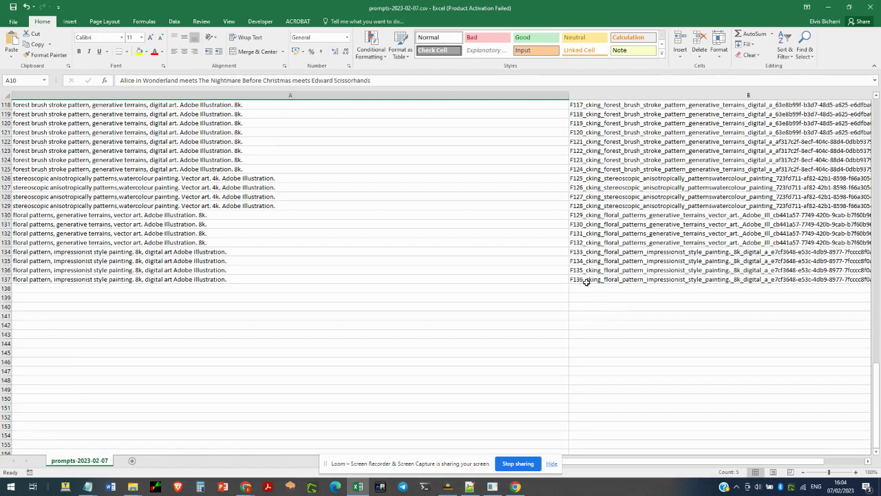
{"action": "scroll", "coordinate": [586, 281], "scroll_direction": "up", "scroll_amount": 11}
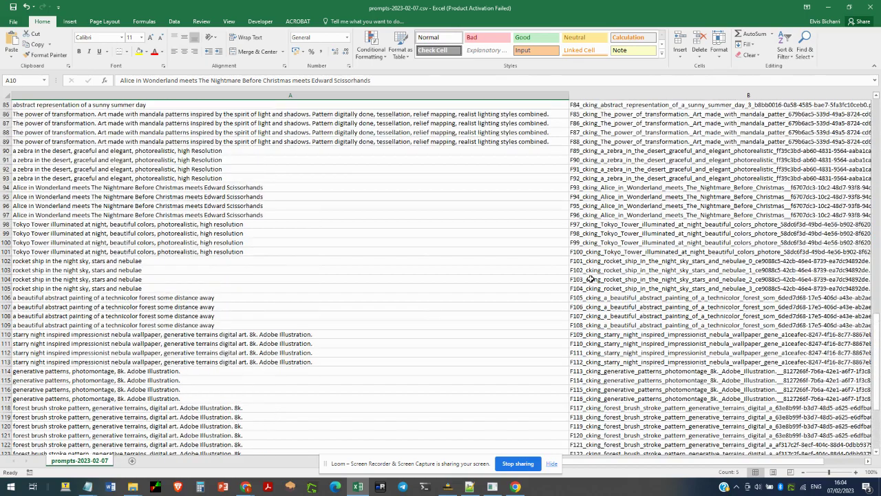
{"action": "scroll", "coordinate": [591, 279], "scroll_direction": "up", "scroll_amount": 20}
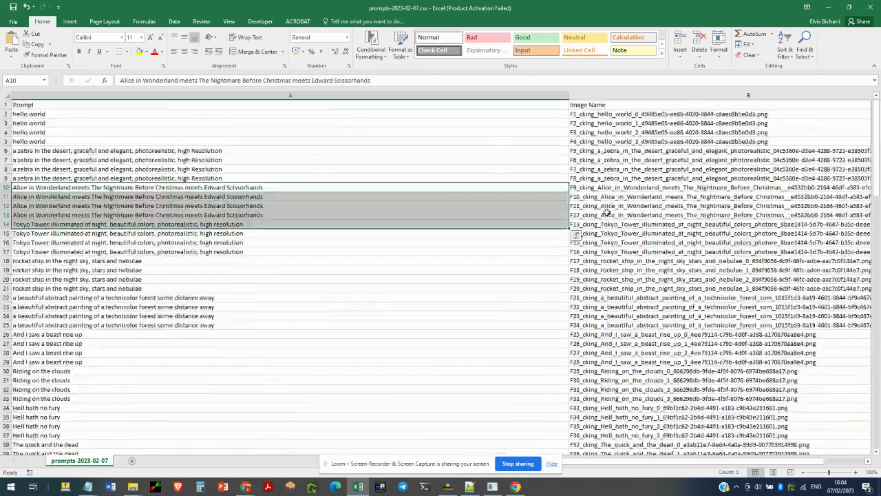
Close prompts-2023-02-07.csv with Don't Save and return to Midjourney Downloader's completed log
{"action": "left_click", "coordinate": [871, 8]}
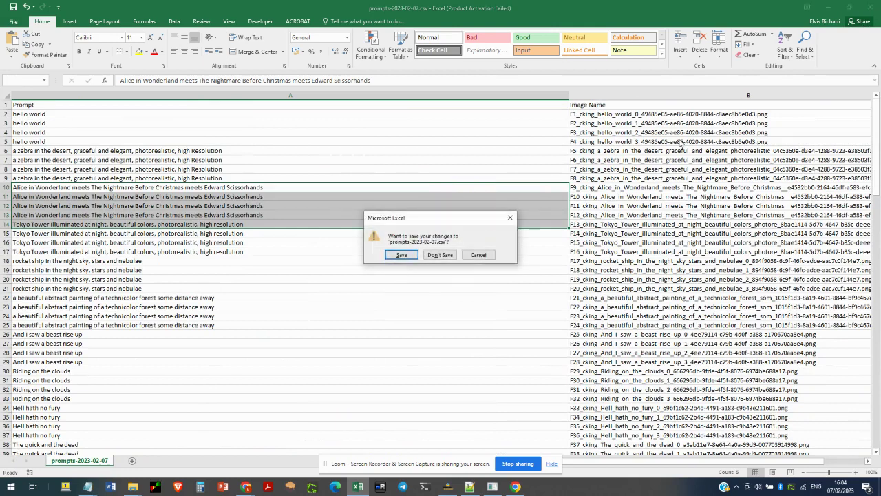
{"action": "left_click", "coordinate": [433, 255]}
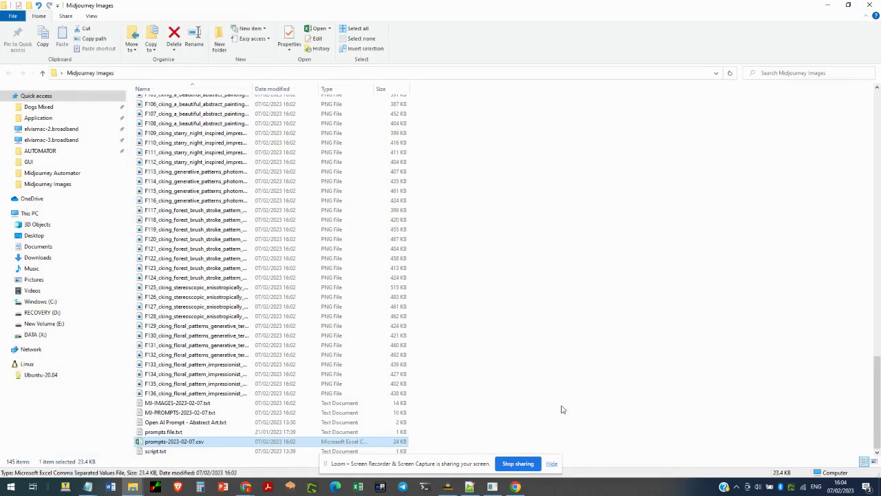
{"action": "left_click", "coordinate": [447, 487]}
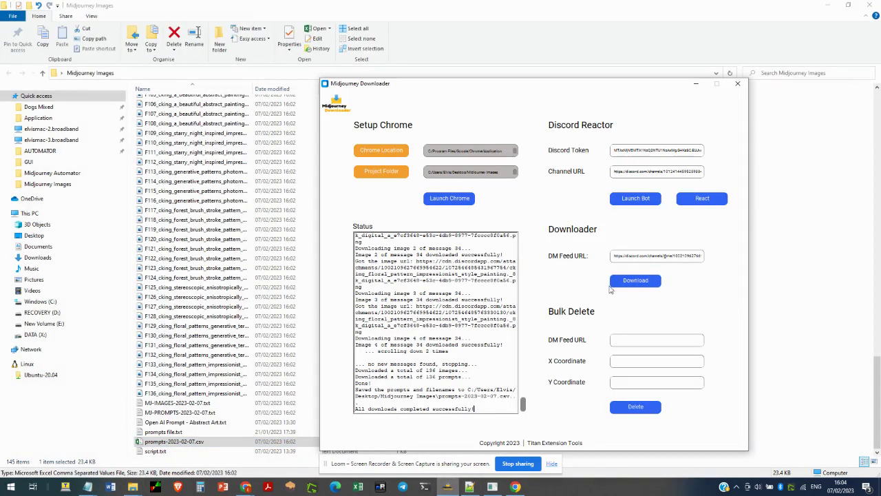